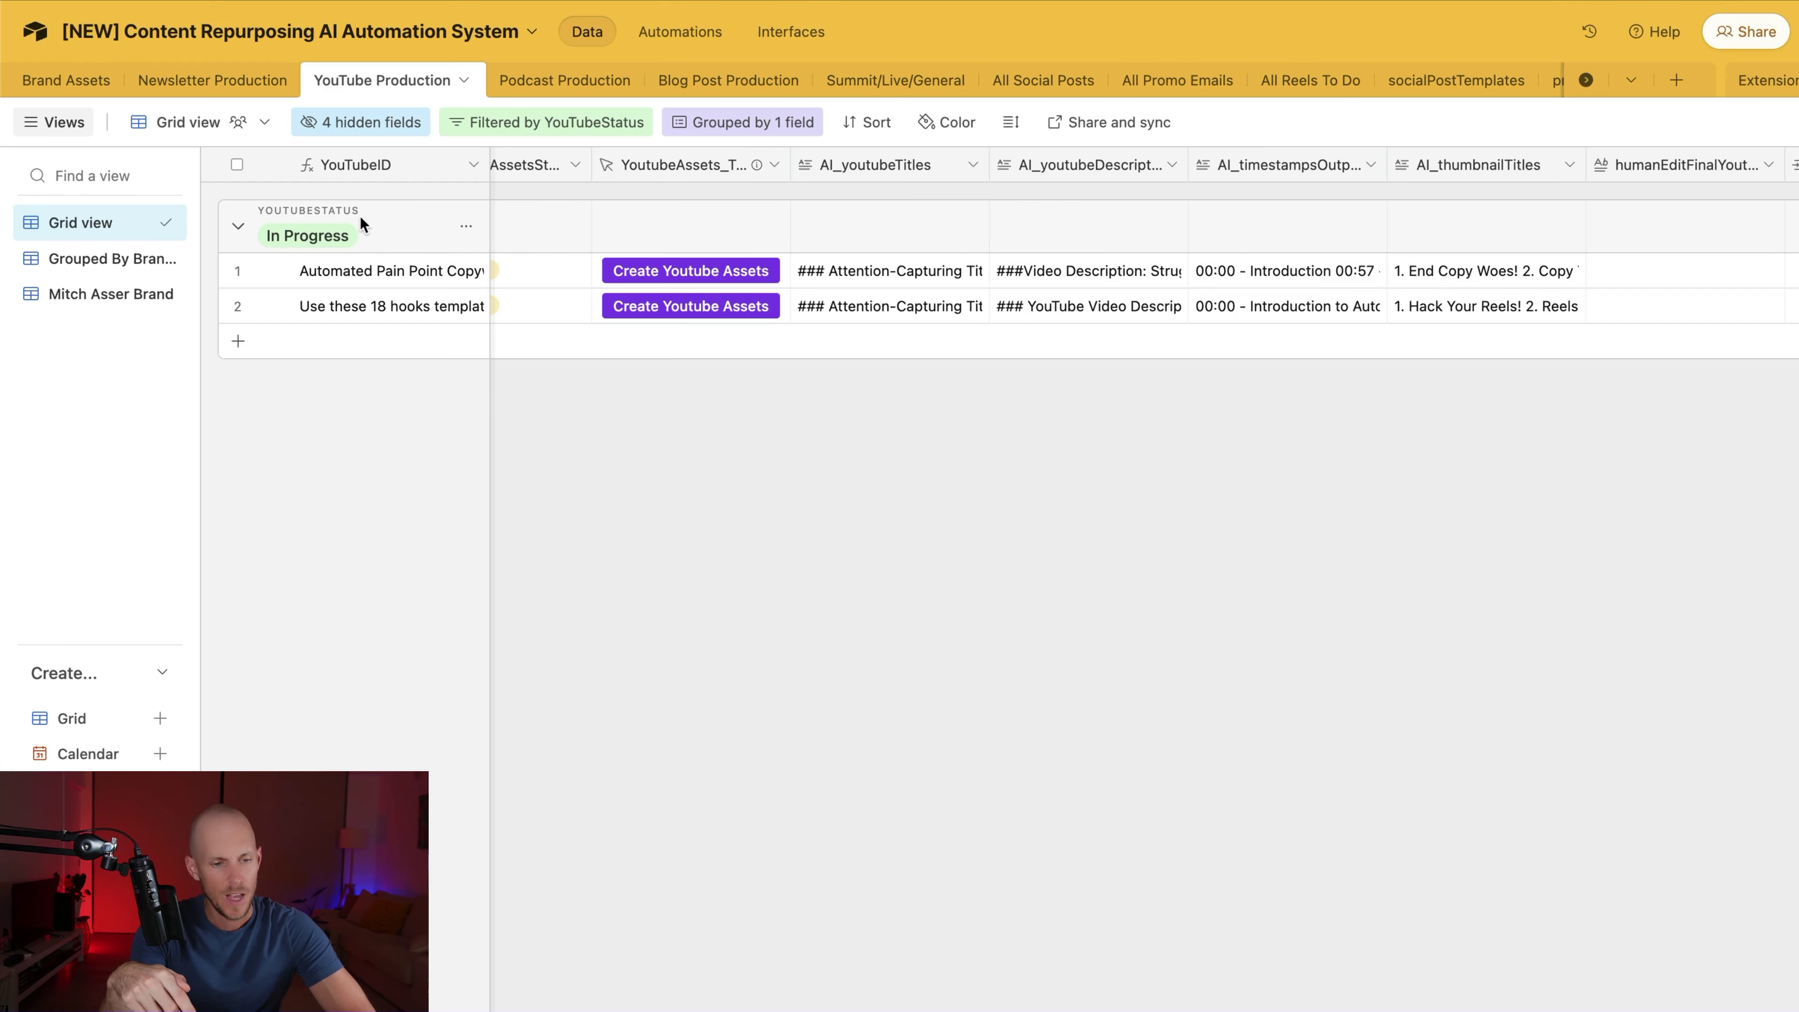
Step: Delete the 'is not Done' YouTubeStatus filter condition so Done videos appear
left_click(512, 127)
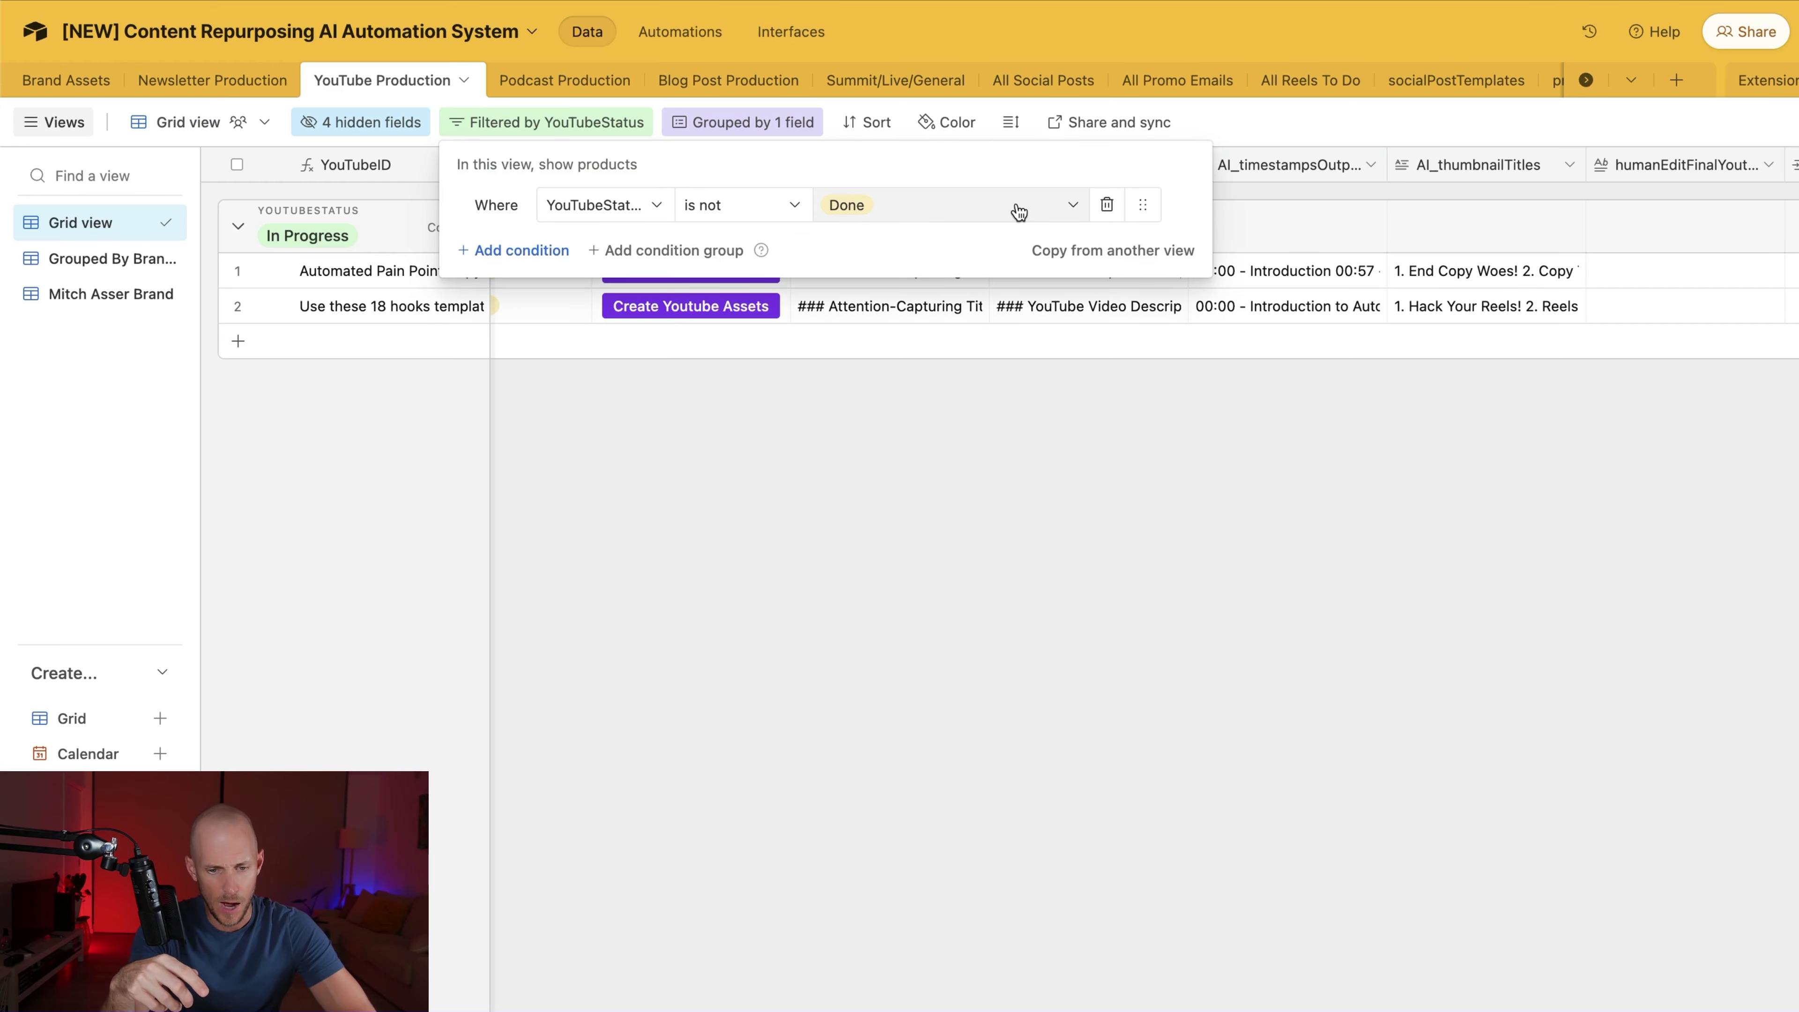
left_click(1106, 205)
left_click(990, 571)
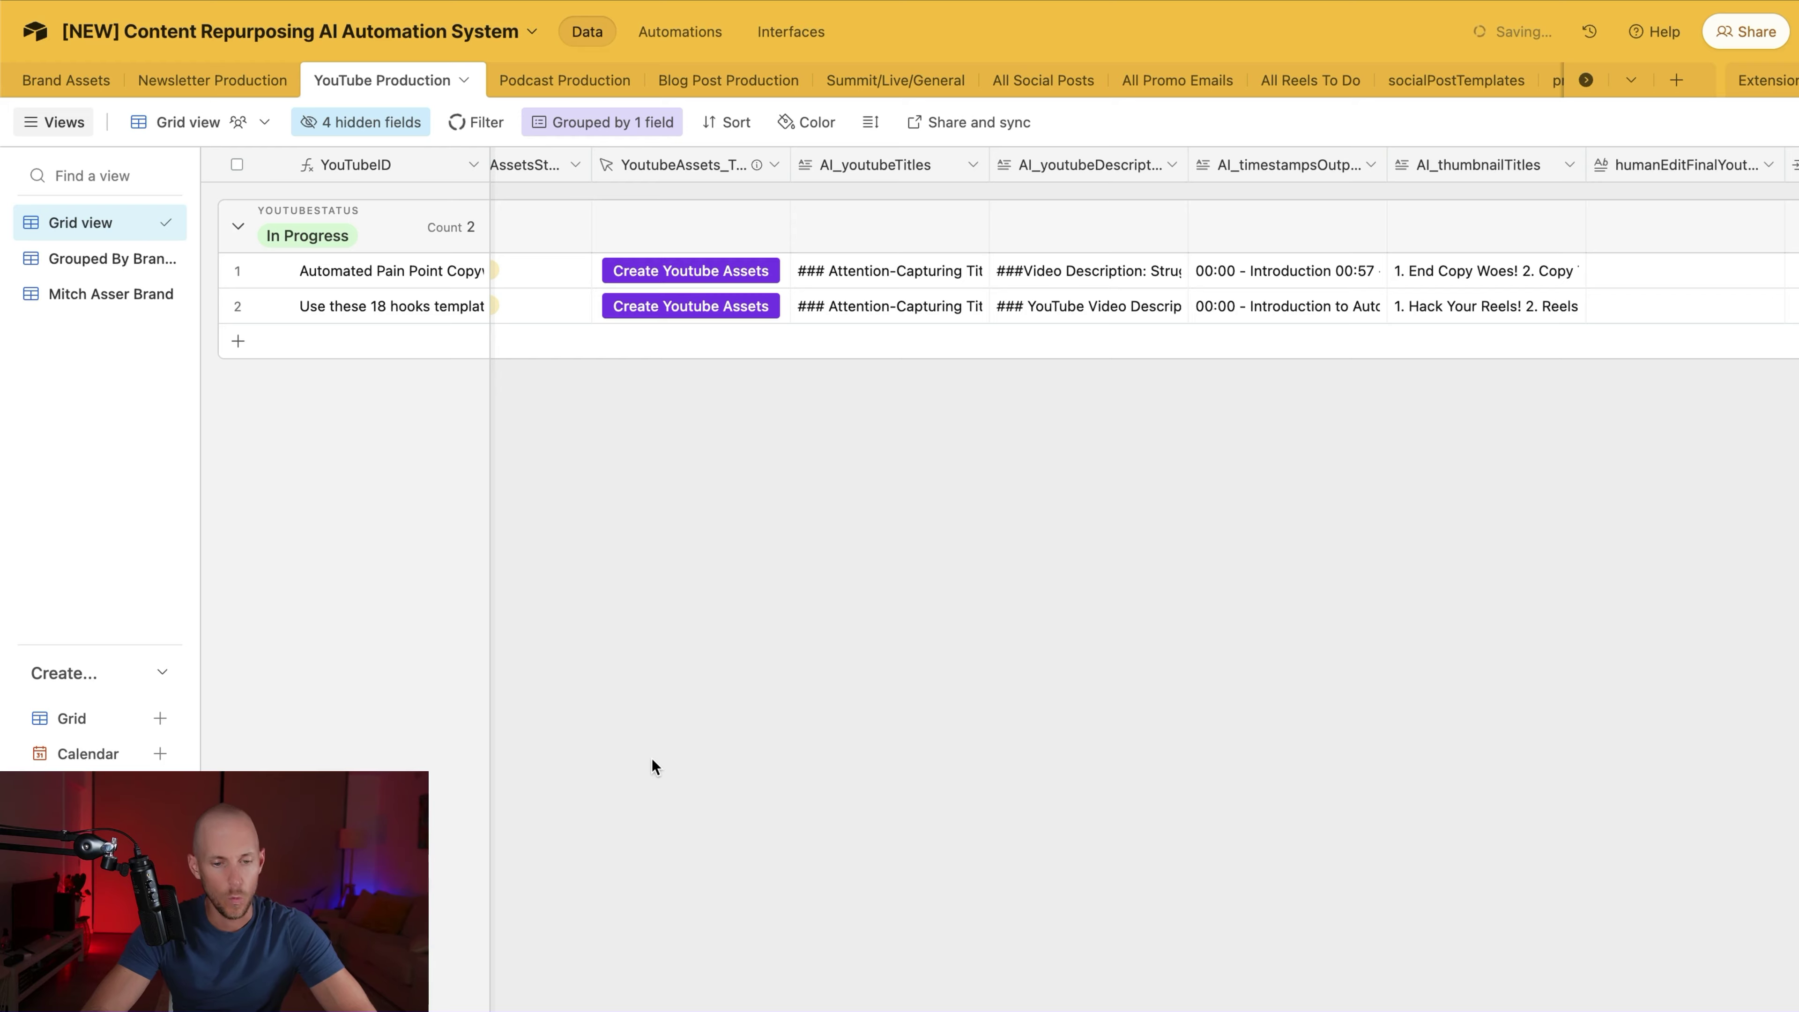
scroll(1054, 509, "right", 15)
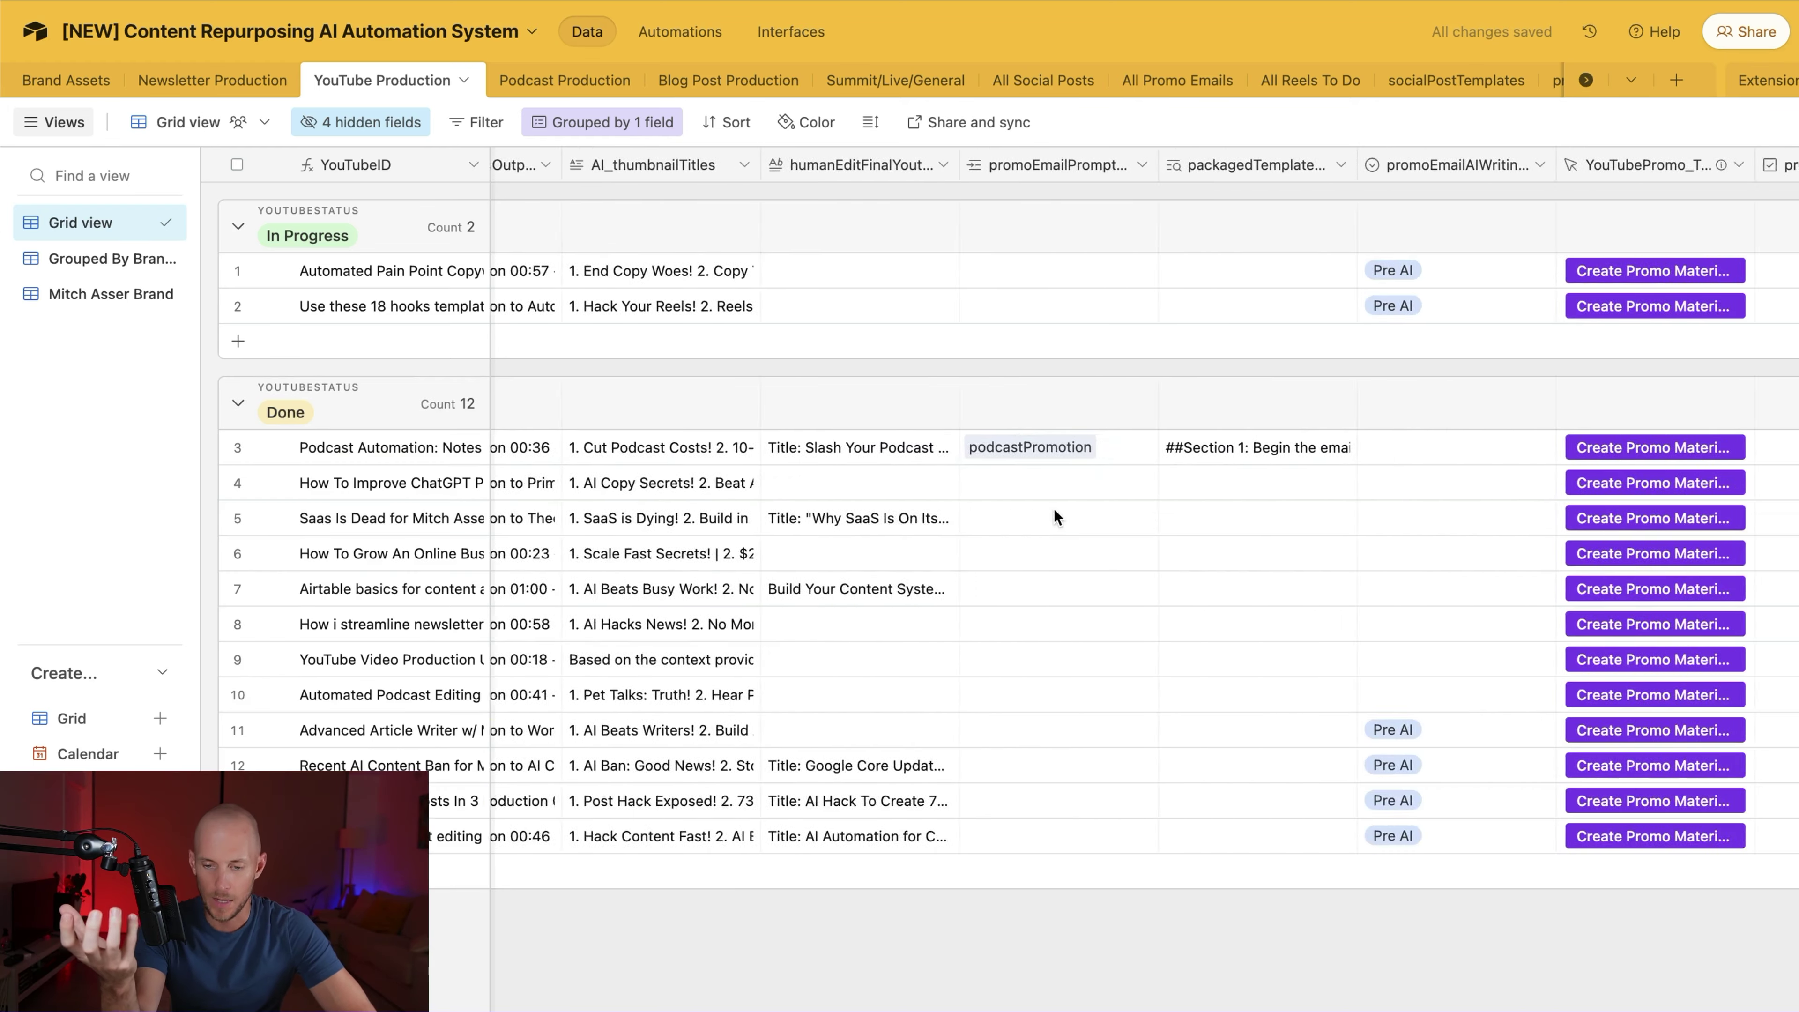
scroll(1054, 509, "left", 15)
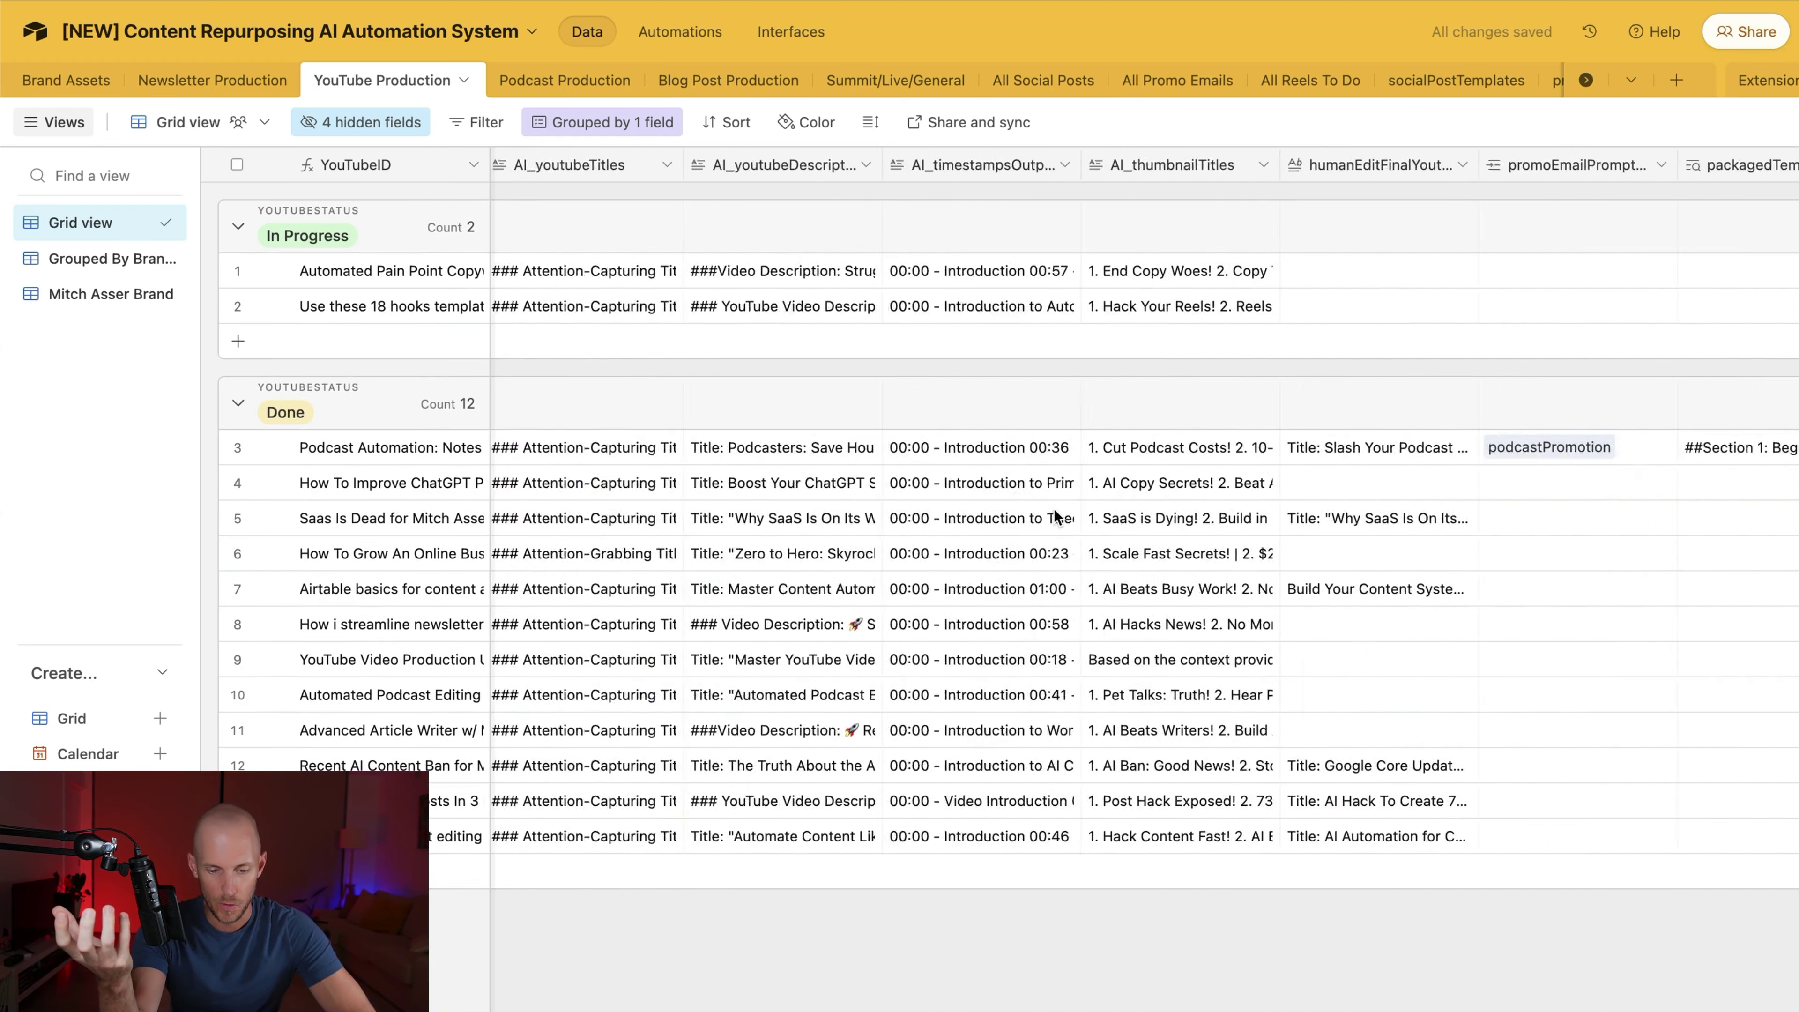
scroll(1164, 471, "right", 10)
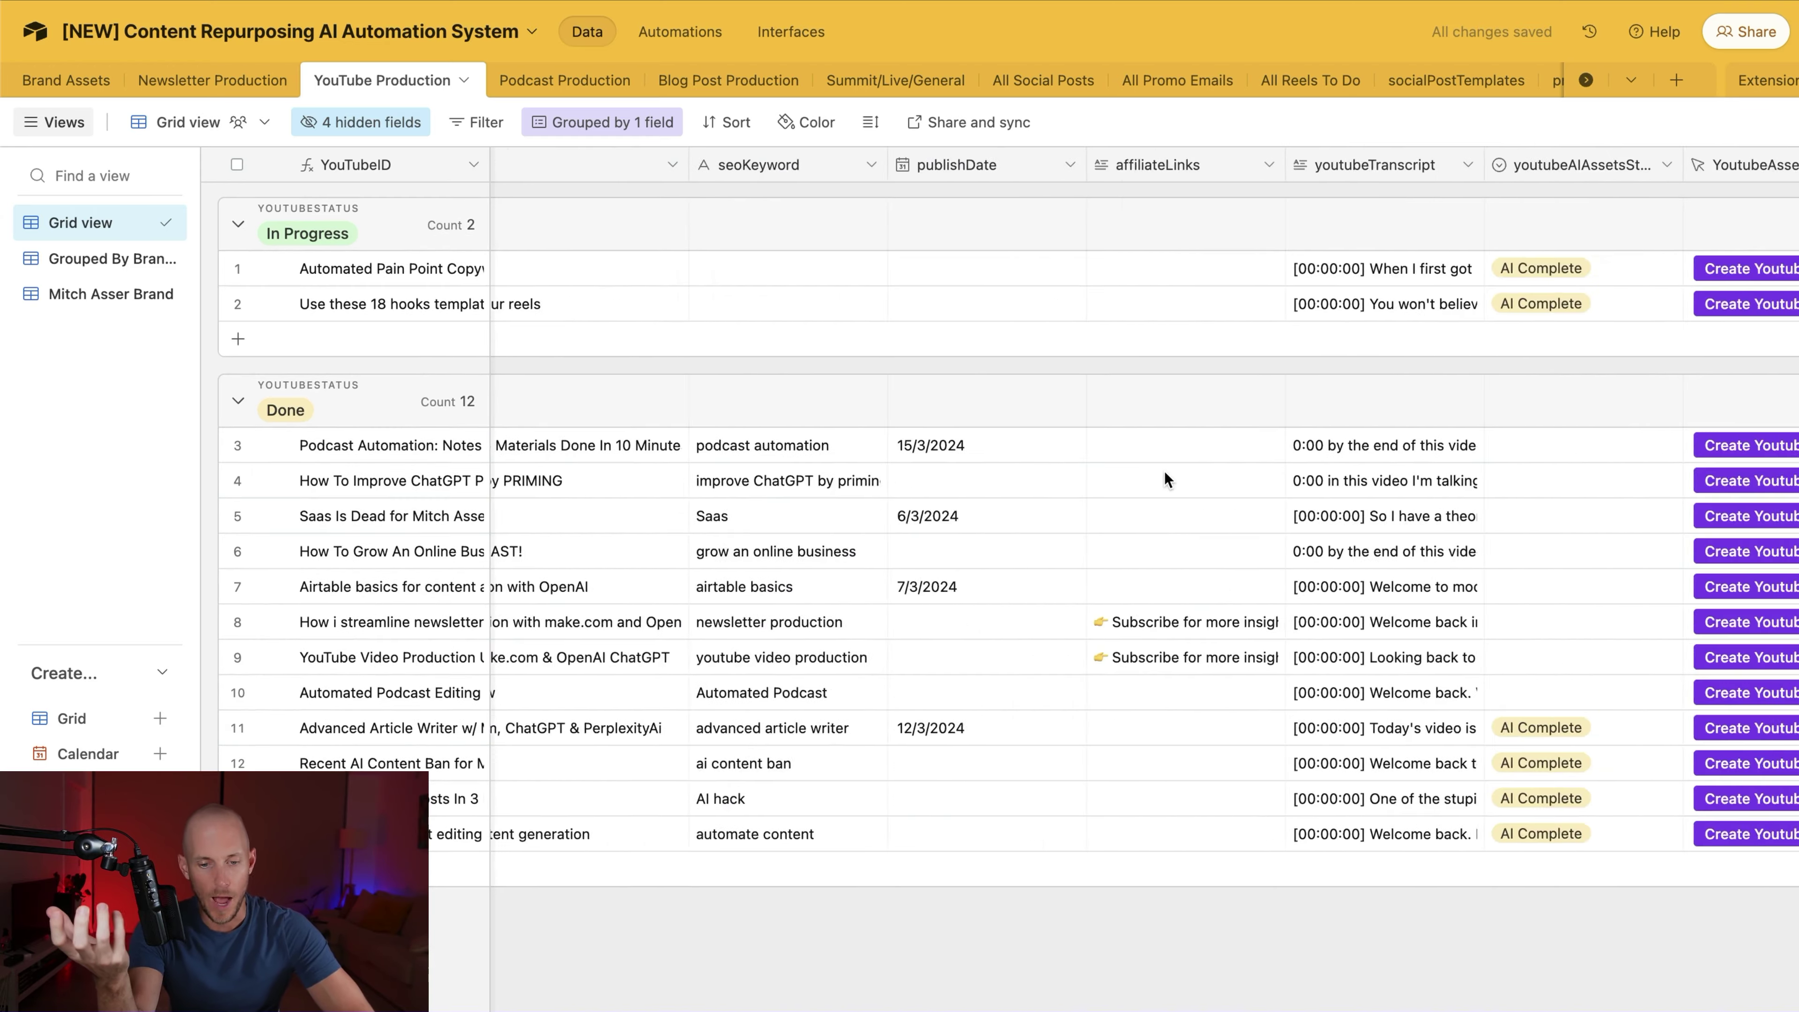
scroll(1164, 471, "right", 1)
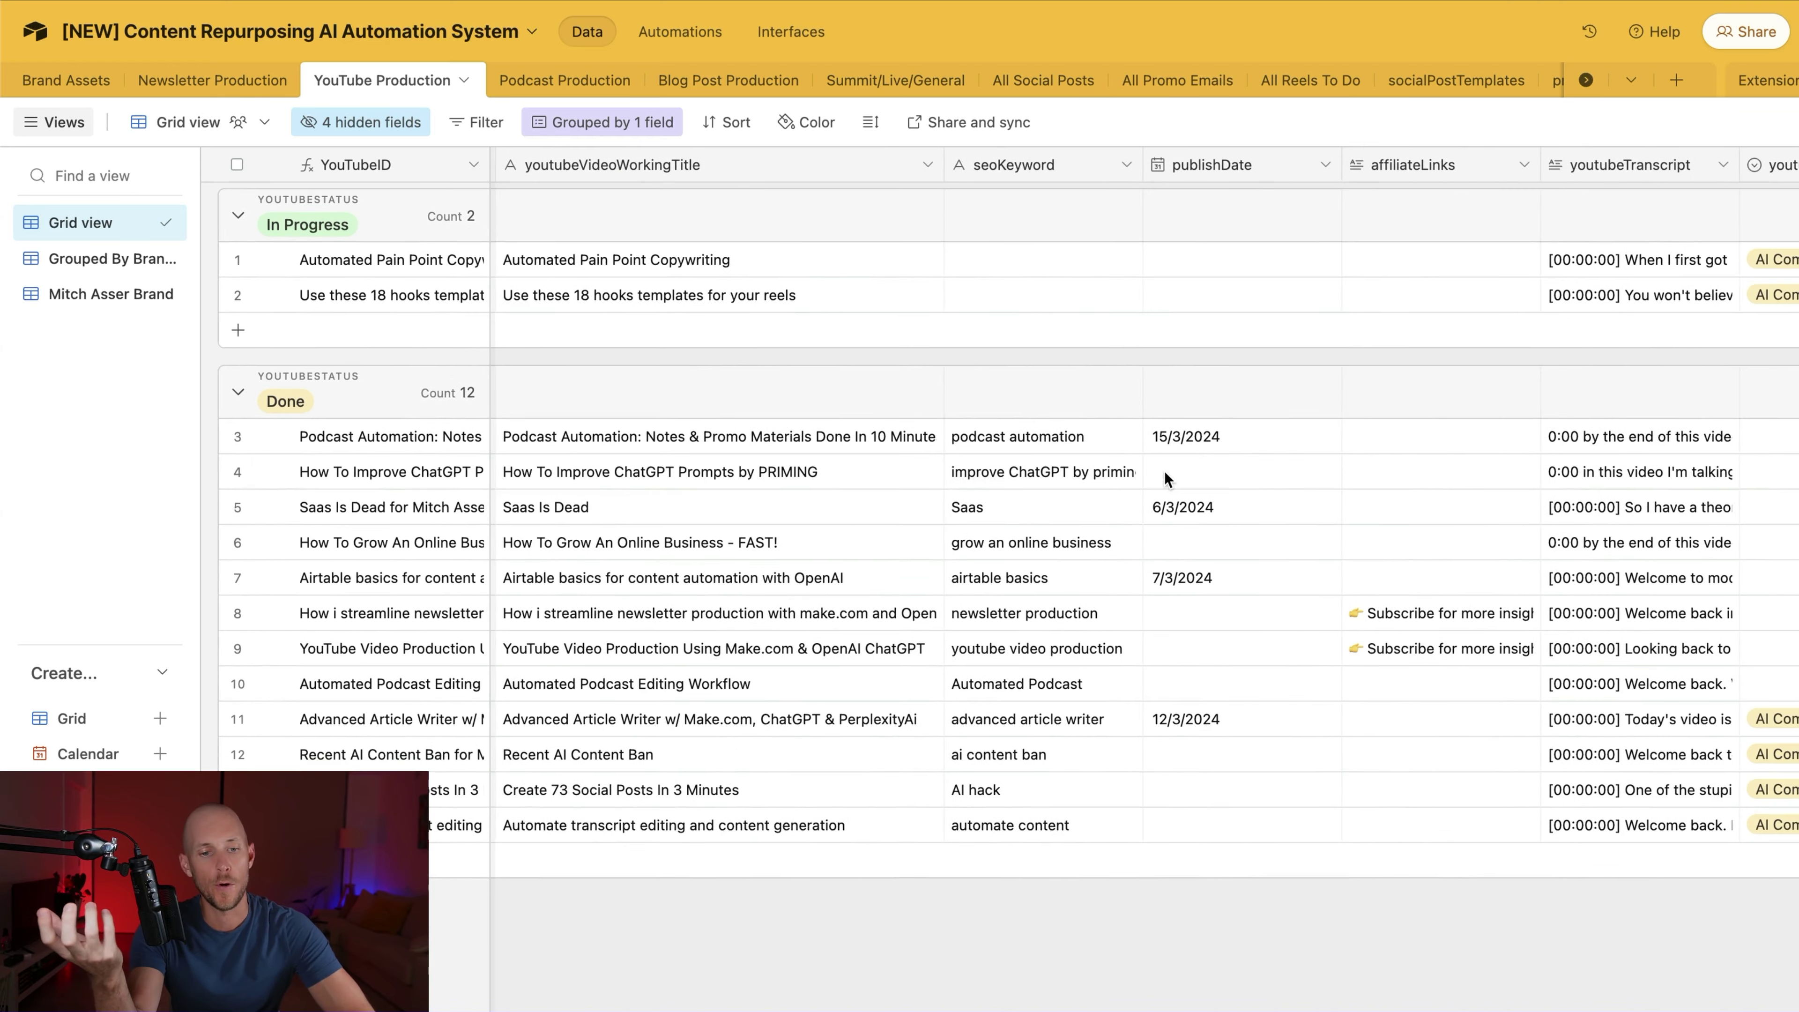
Step: Inspect row 3's youtubeVideoWorkingTitle and seoKeyword cells
left_click(863, 440)
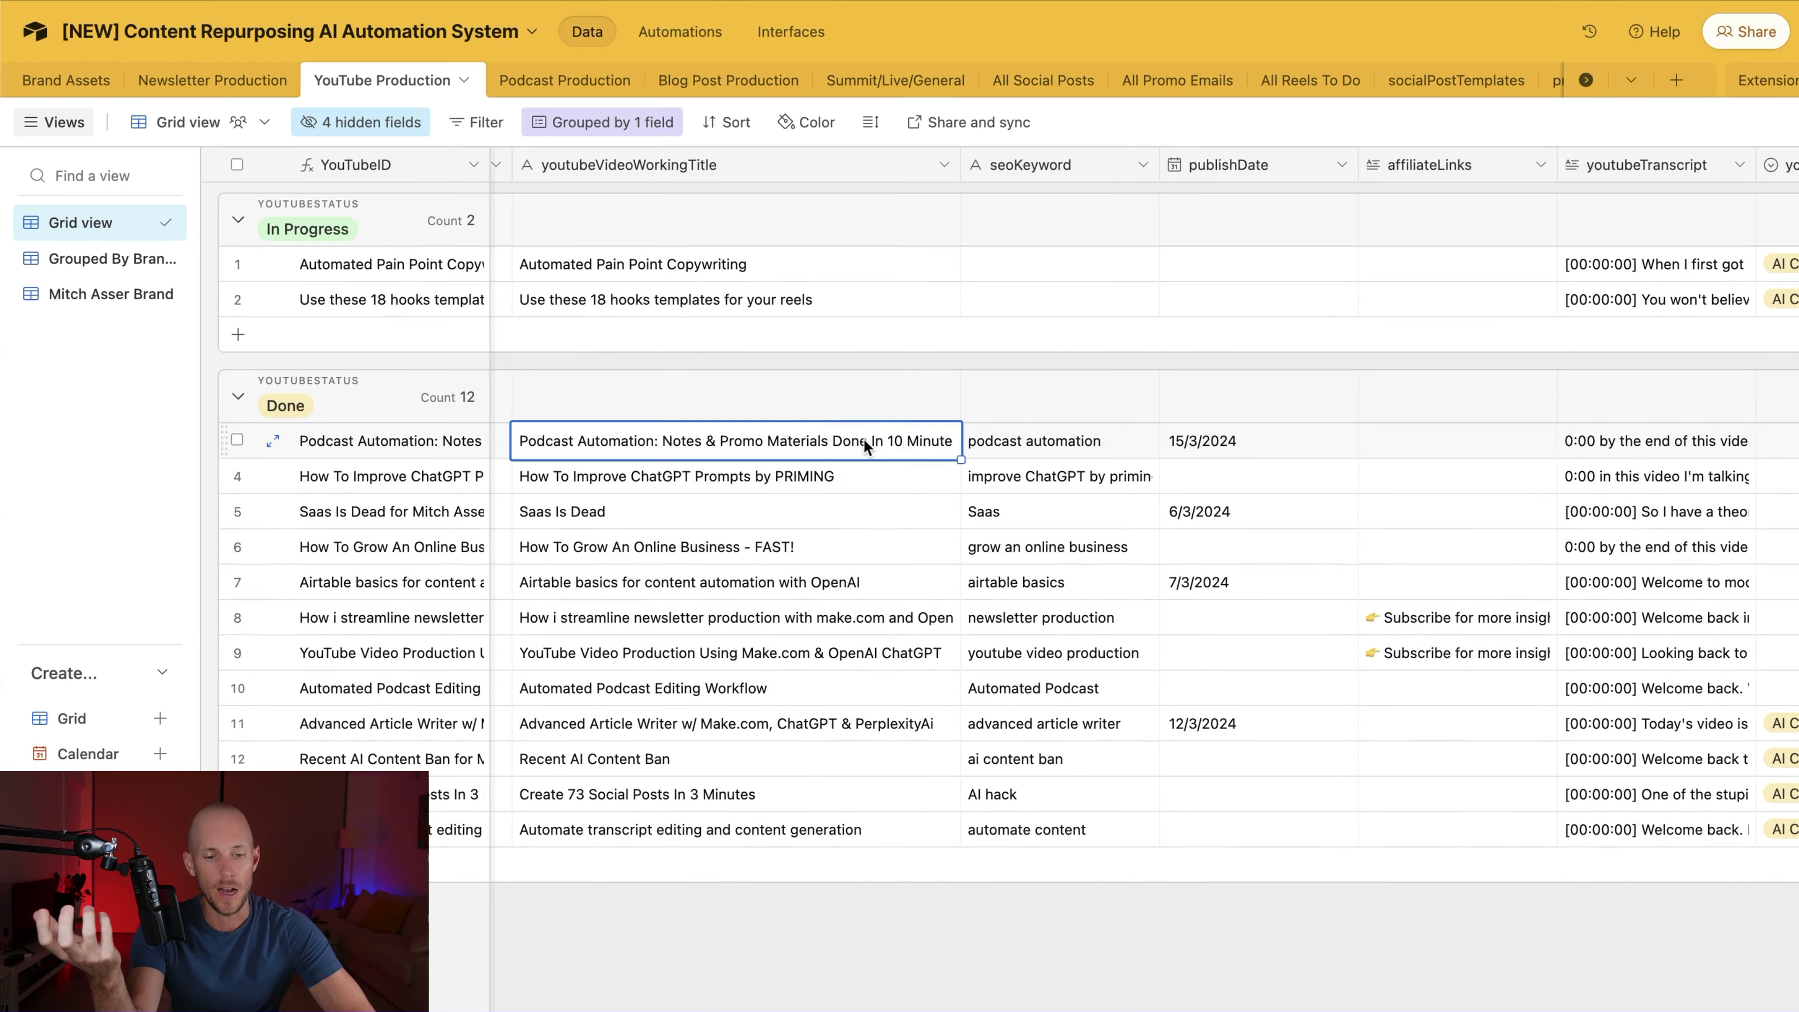
left_click(1050, 435)
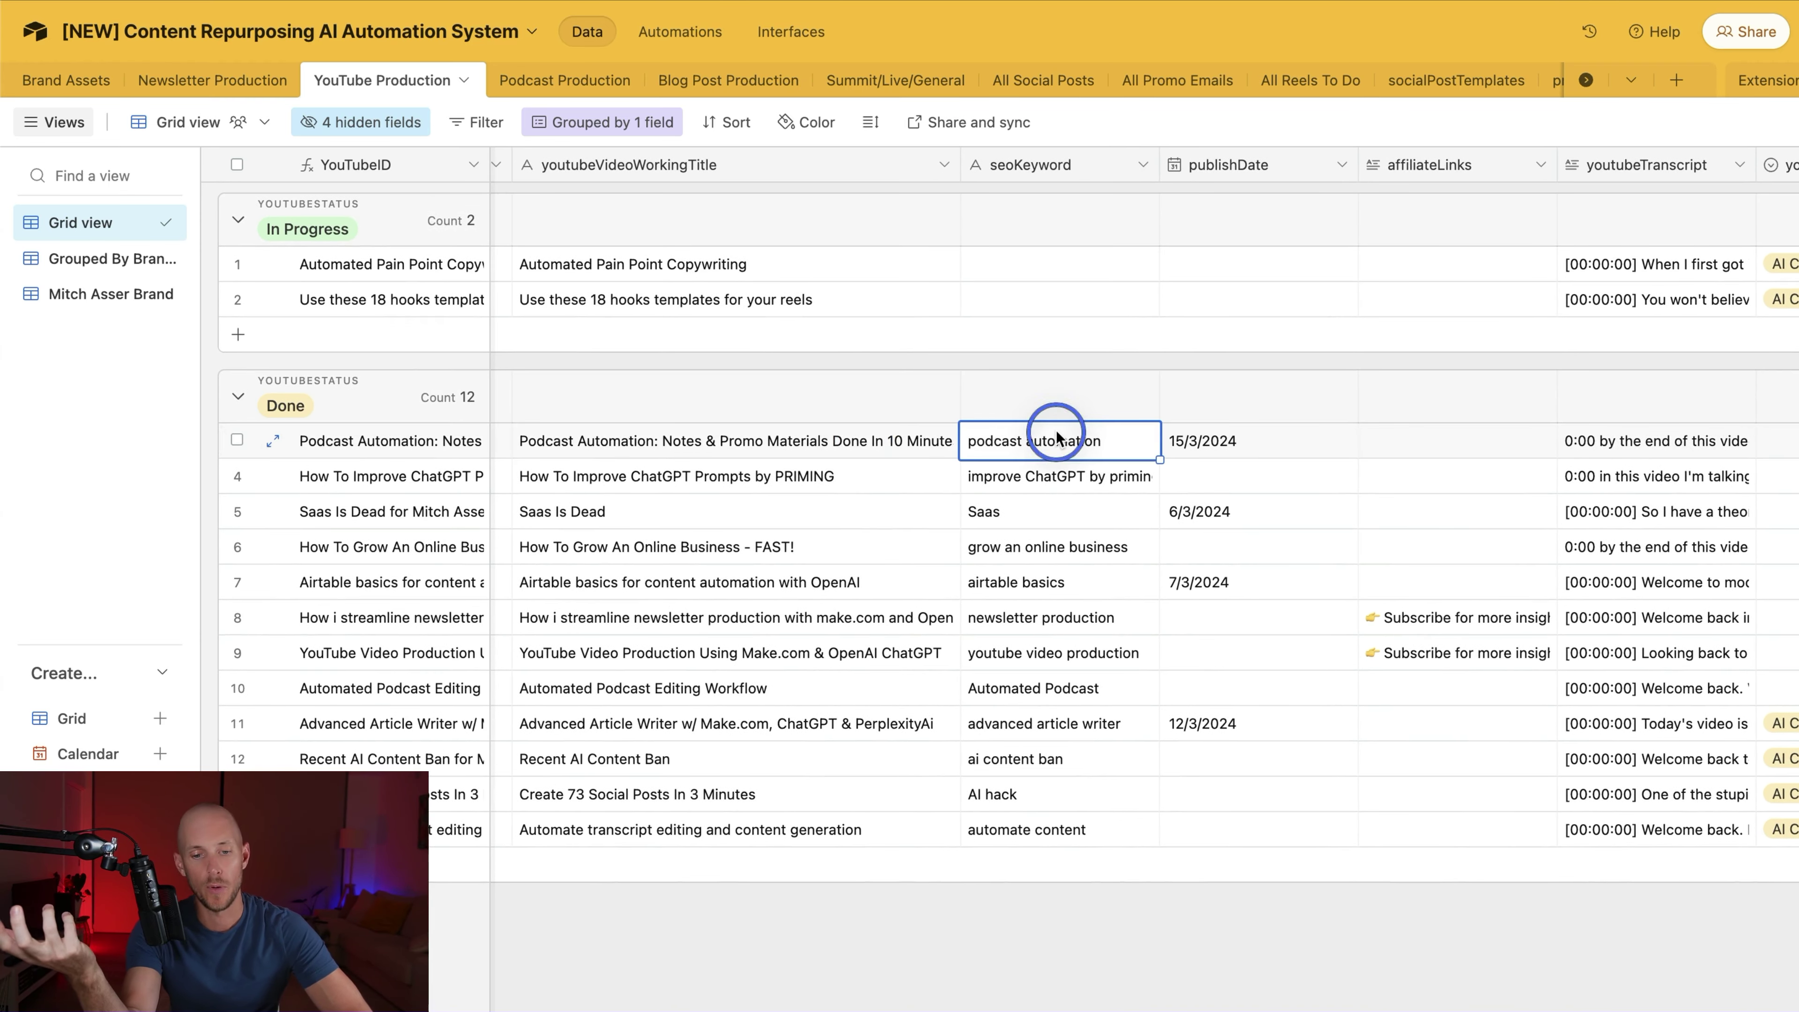
scroll(1056, 430, "right", 5)
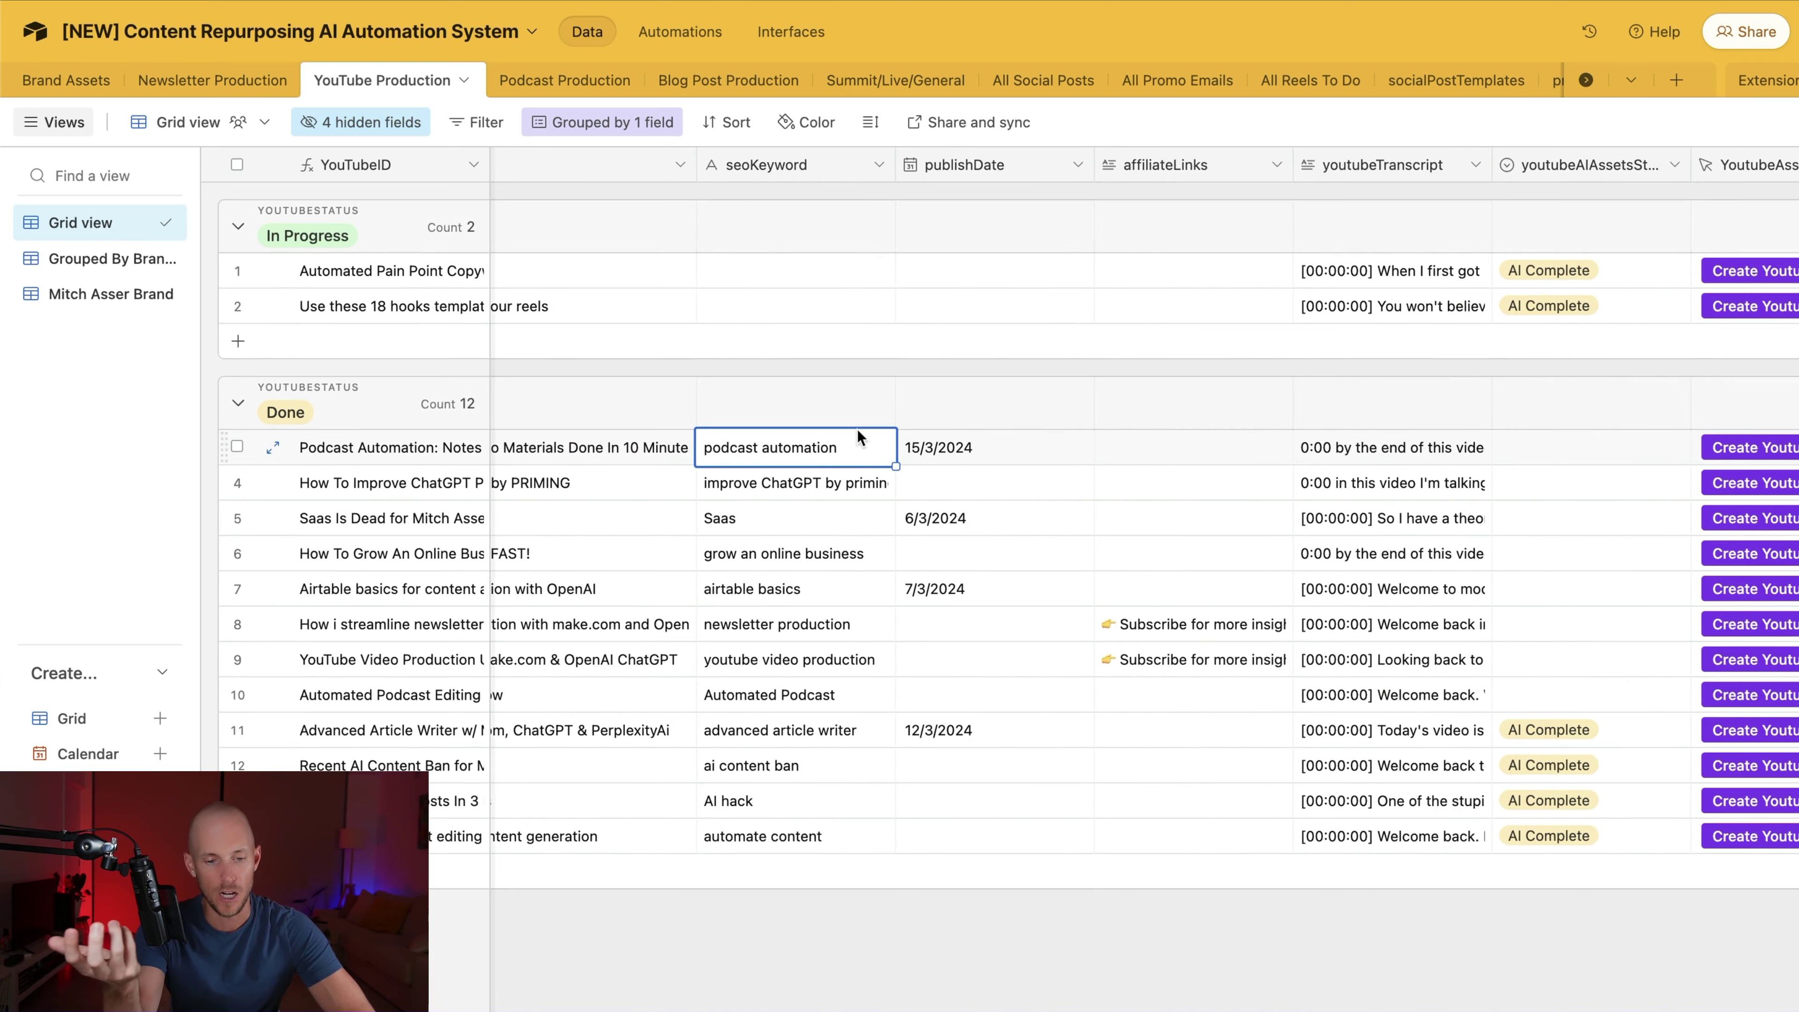
scroll(871, 425, "right", 5)
Step: Expand the podcast video's youtubeTranscript and read it in full
left_click(1105, 450)
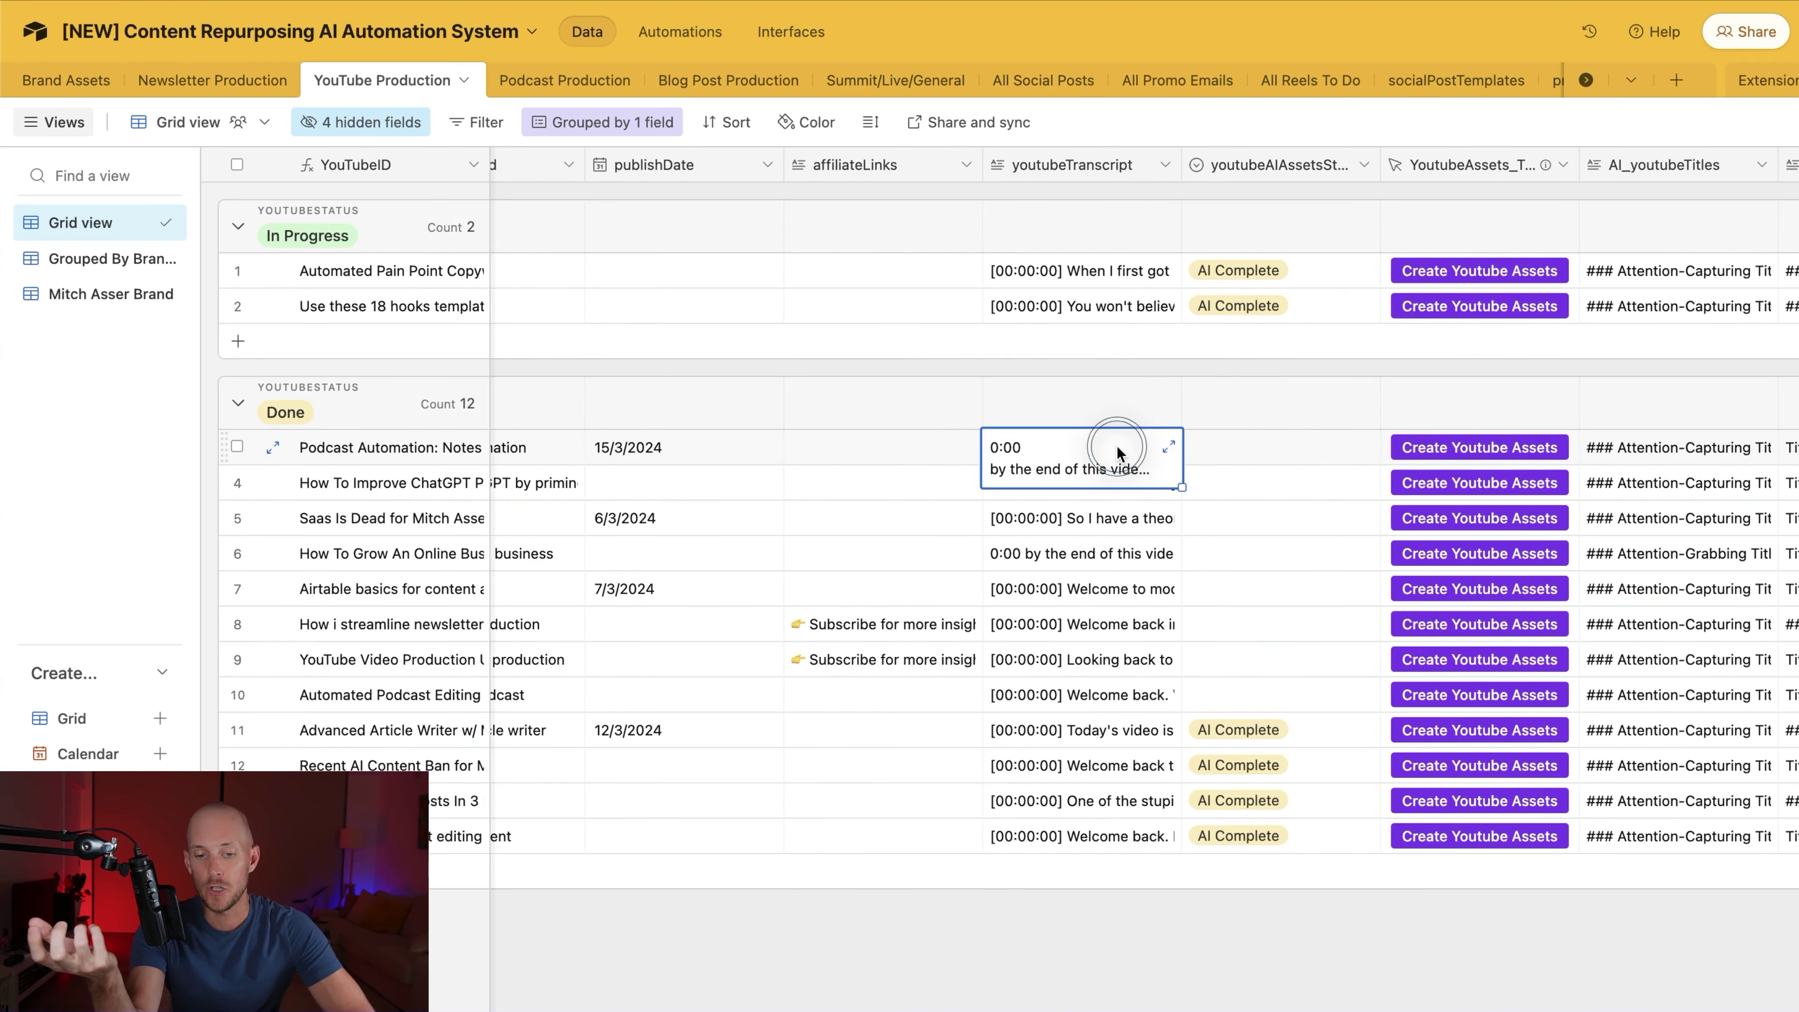
left_click(1168, 448)
scroll(1385, 610, "down", 20)
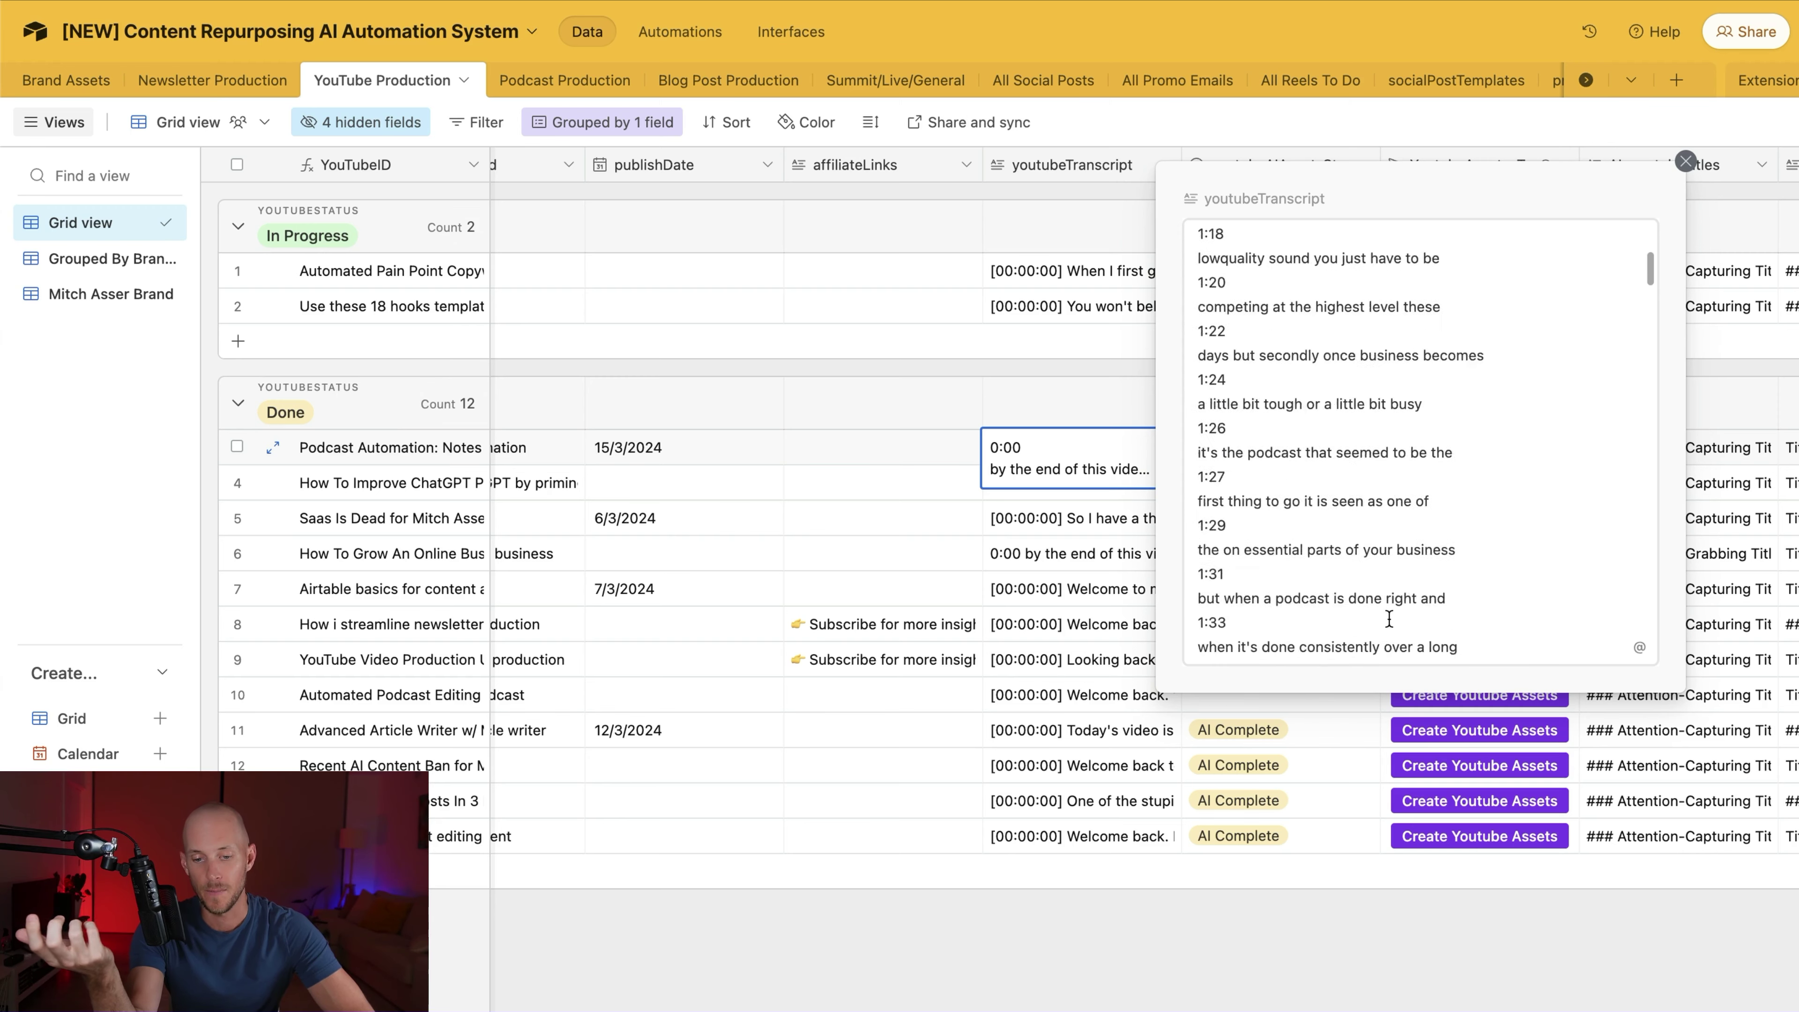
scroll(1389, 618, "down", 10)
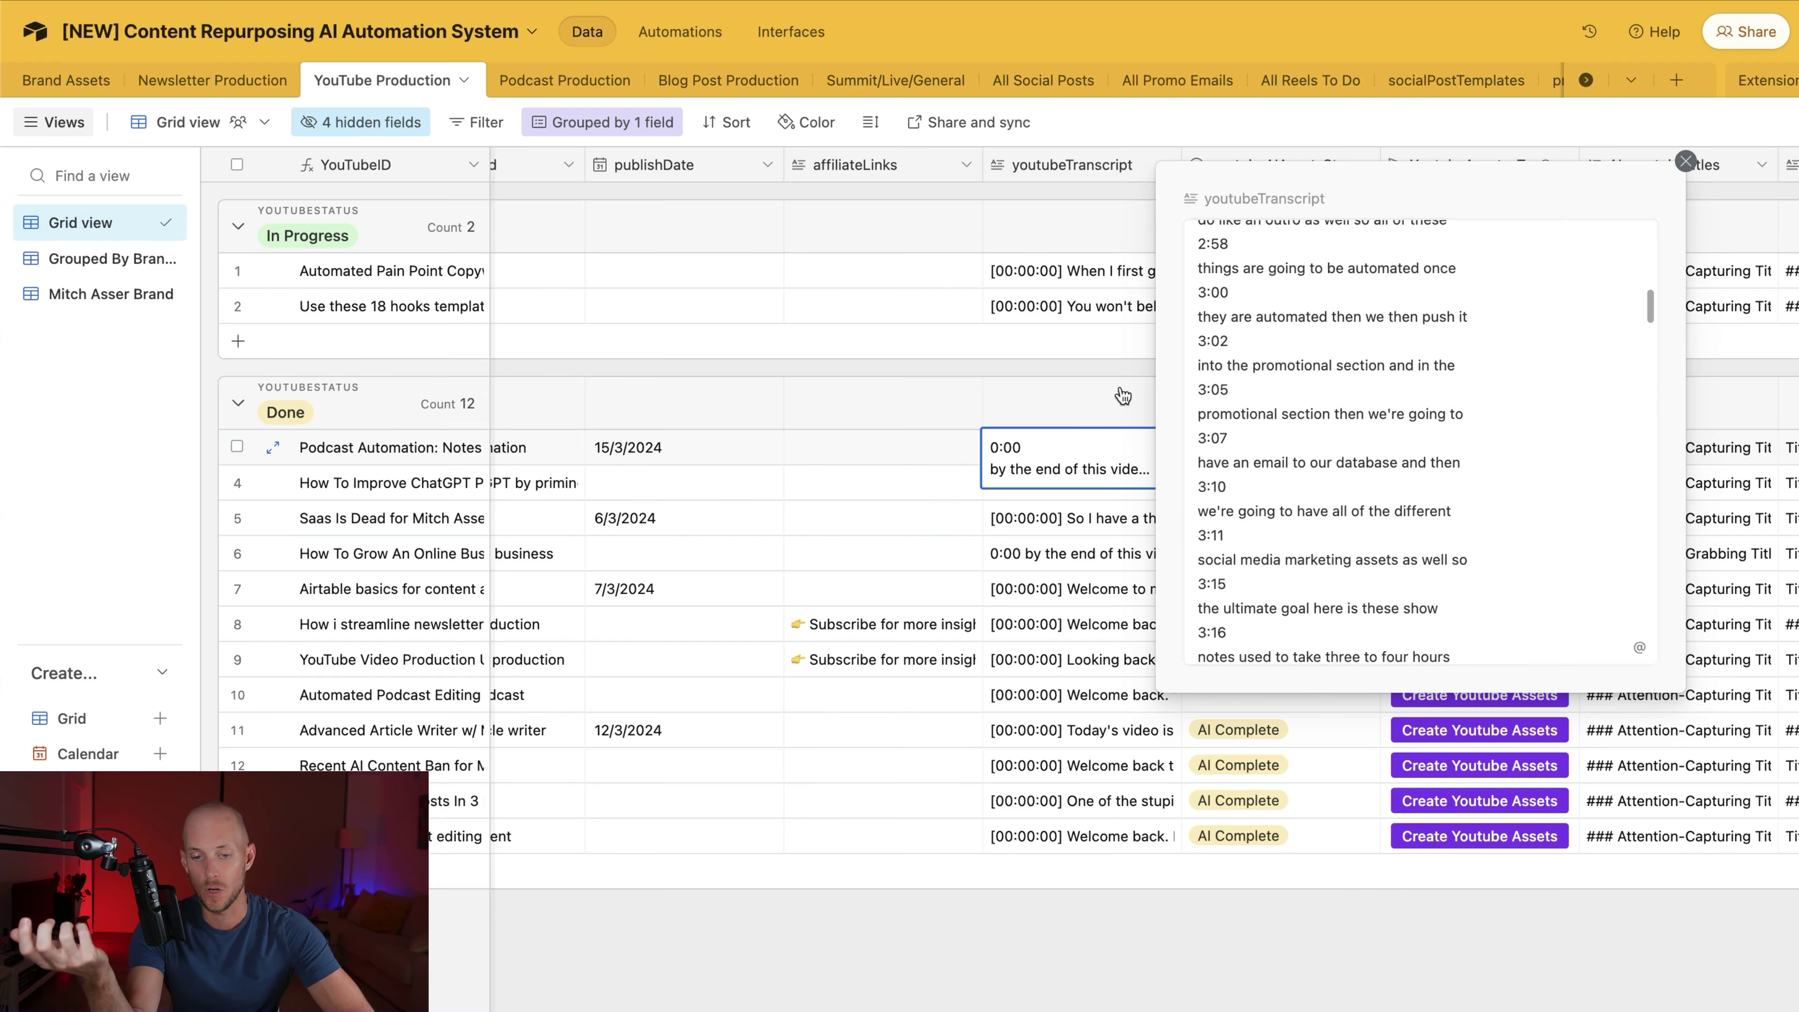
scroll(1243, 528, "down", 15)
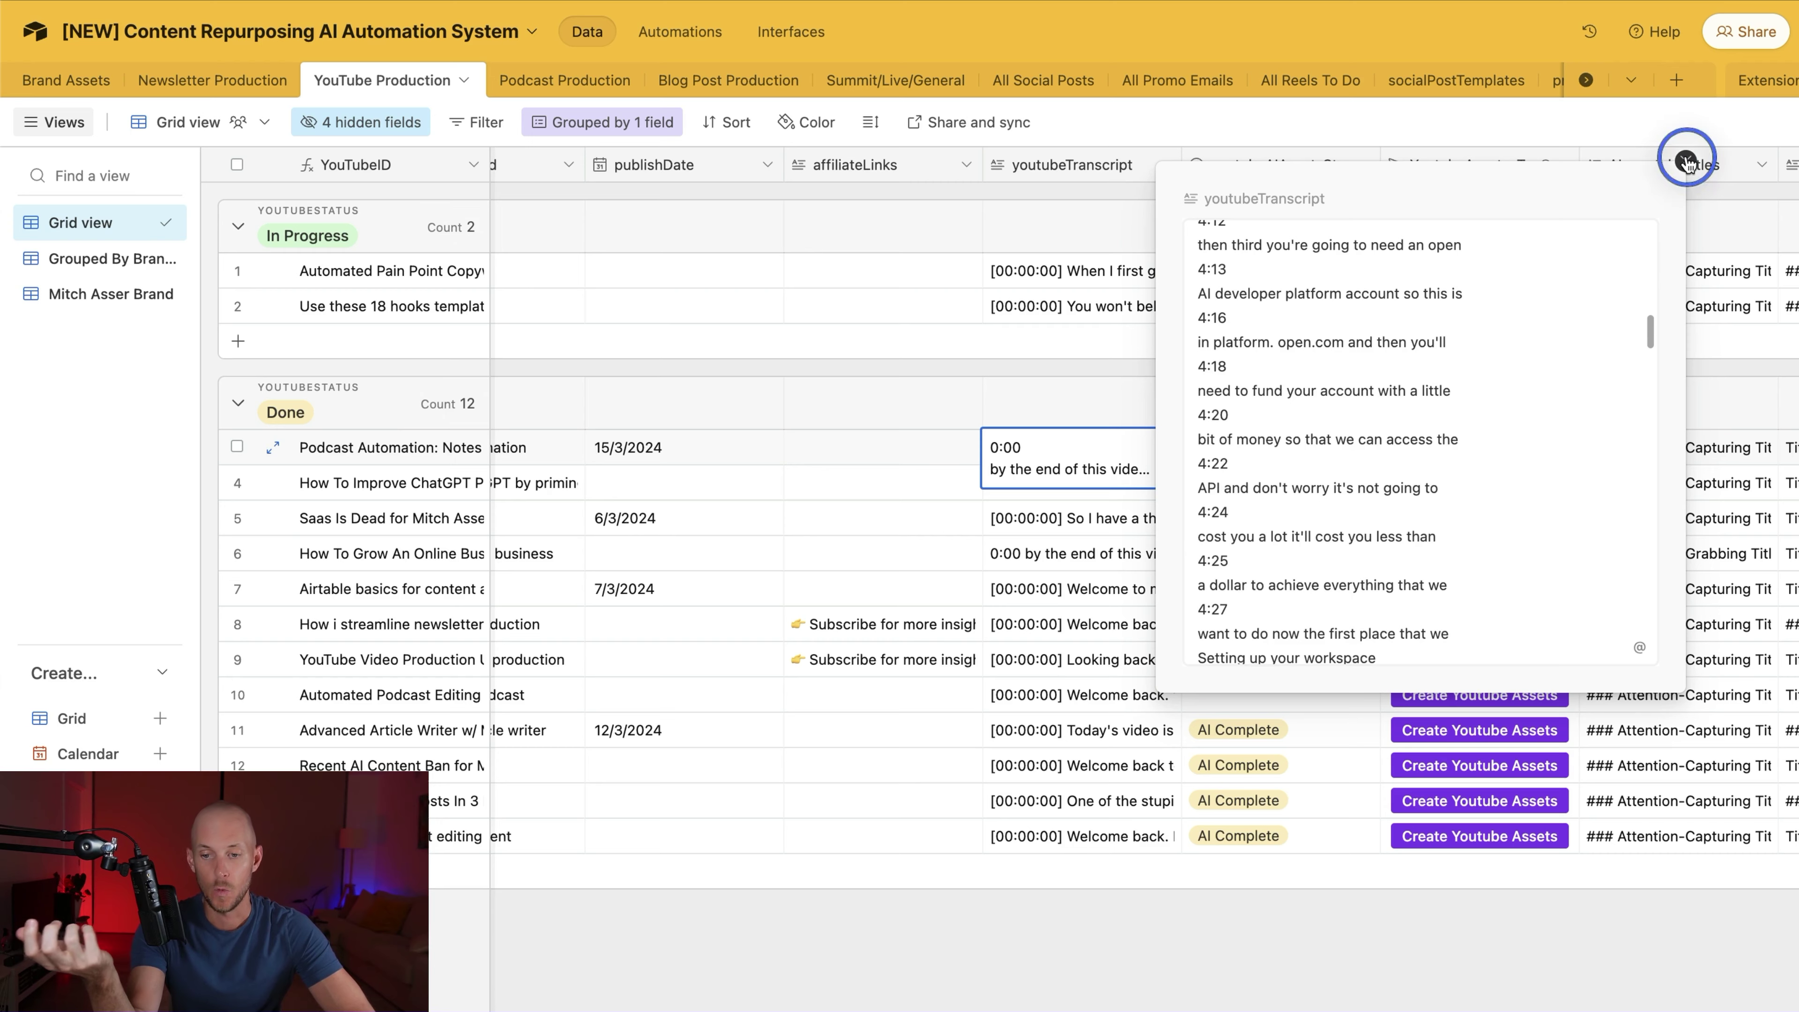
left_click(1685, 161)
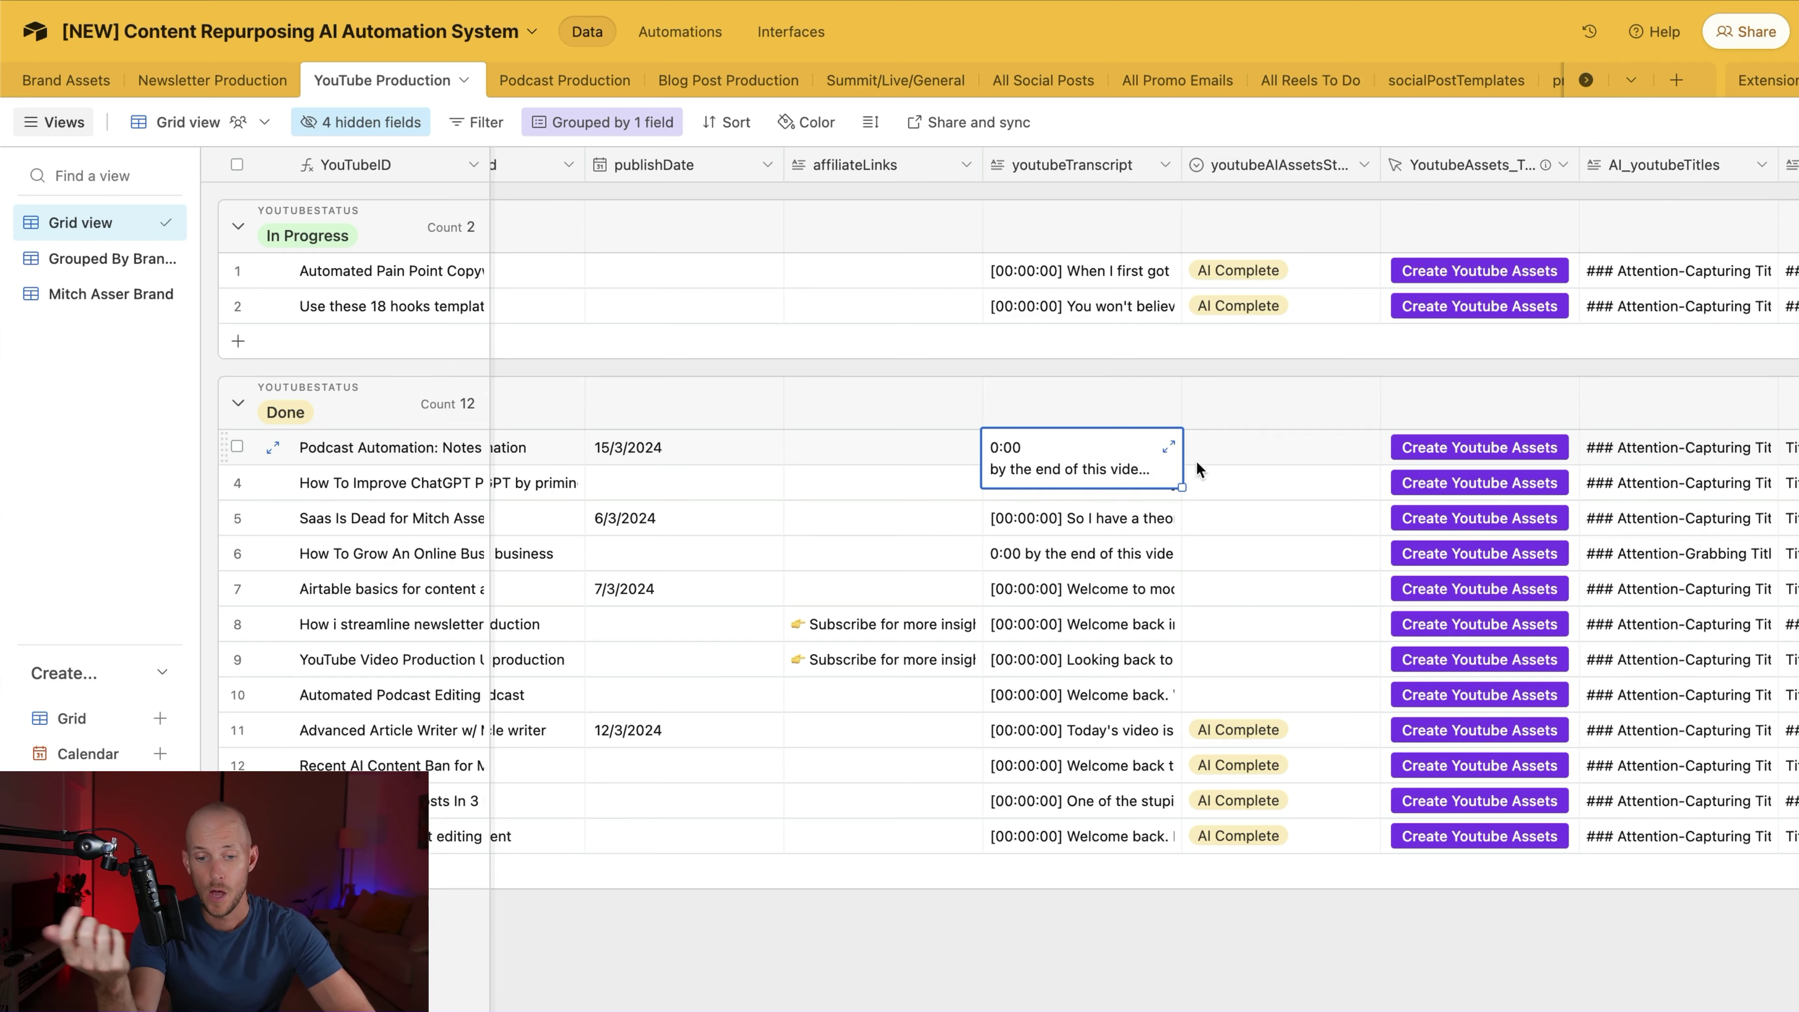
Step: Check row 3's youtubeAIAssetsStatus and bring up the podcast record's context menu
left_click(1278, 443)
scroll(1346, 454, "right", 1)
scroll(1385, 459, "right", 10)
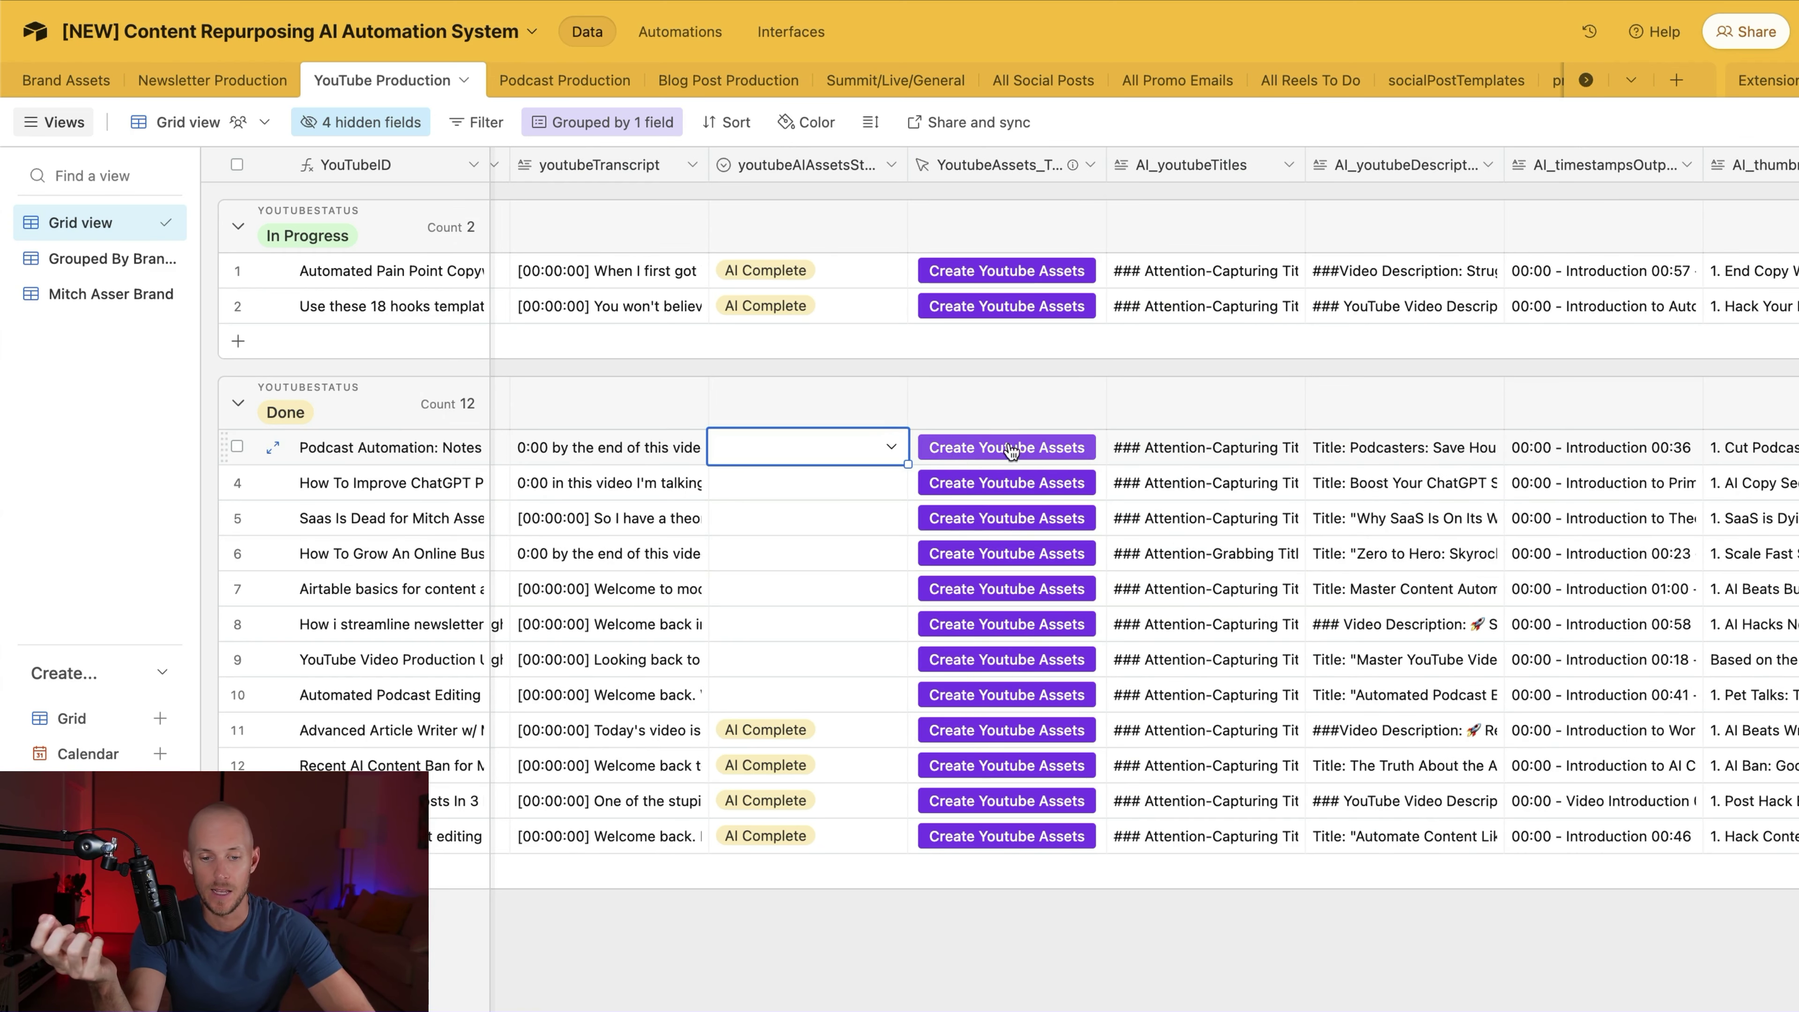
right_click(1168, 450)
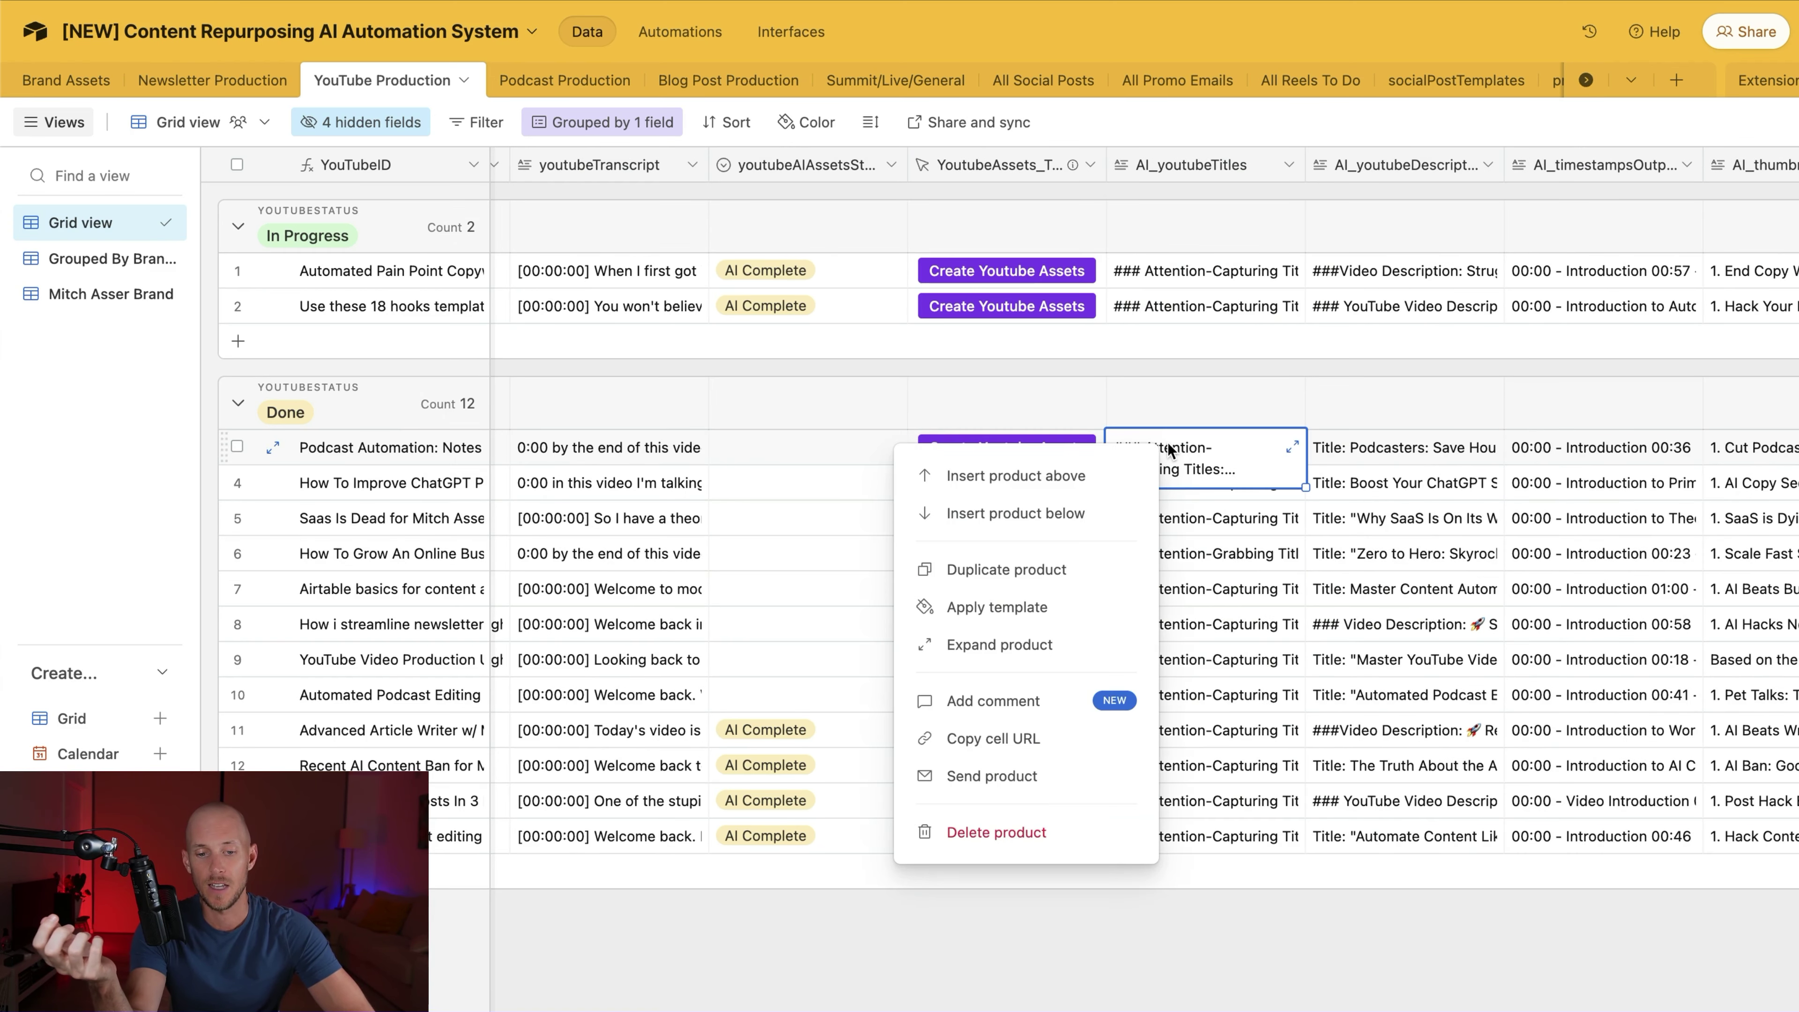
left_click(995, 644)
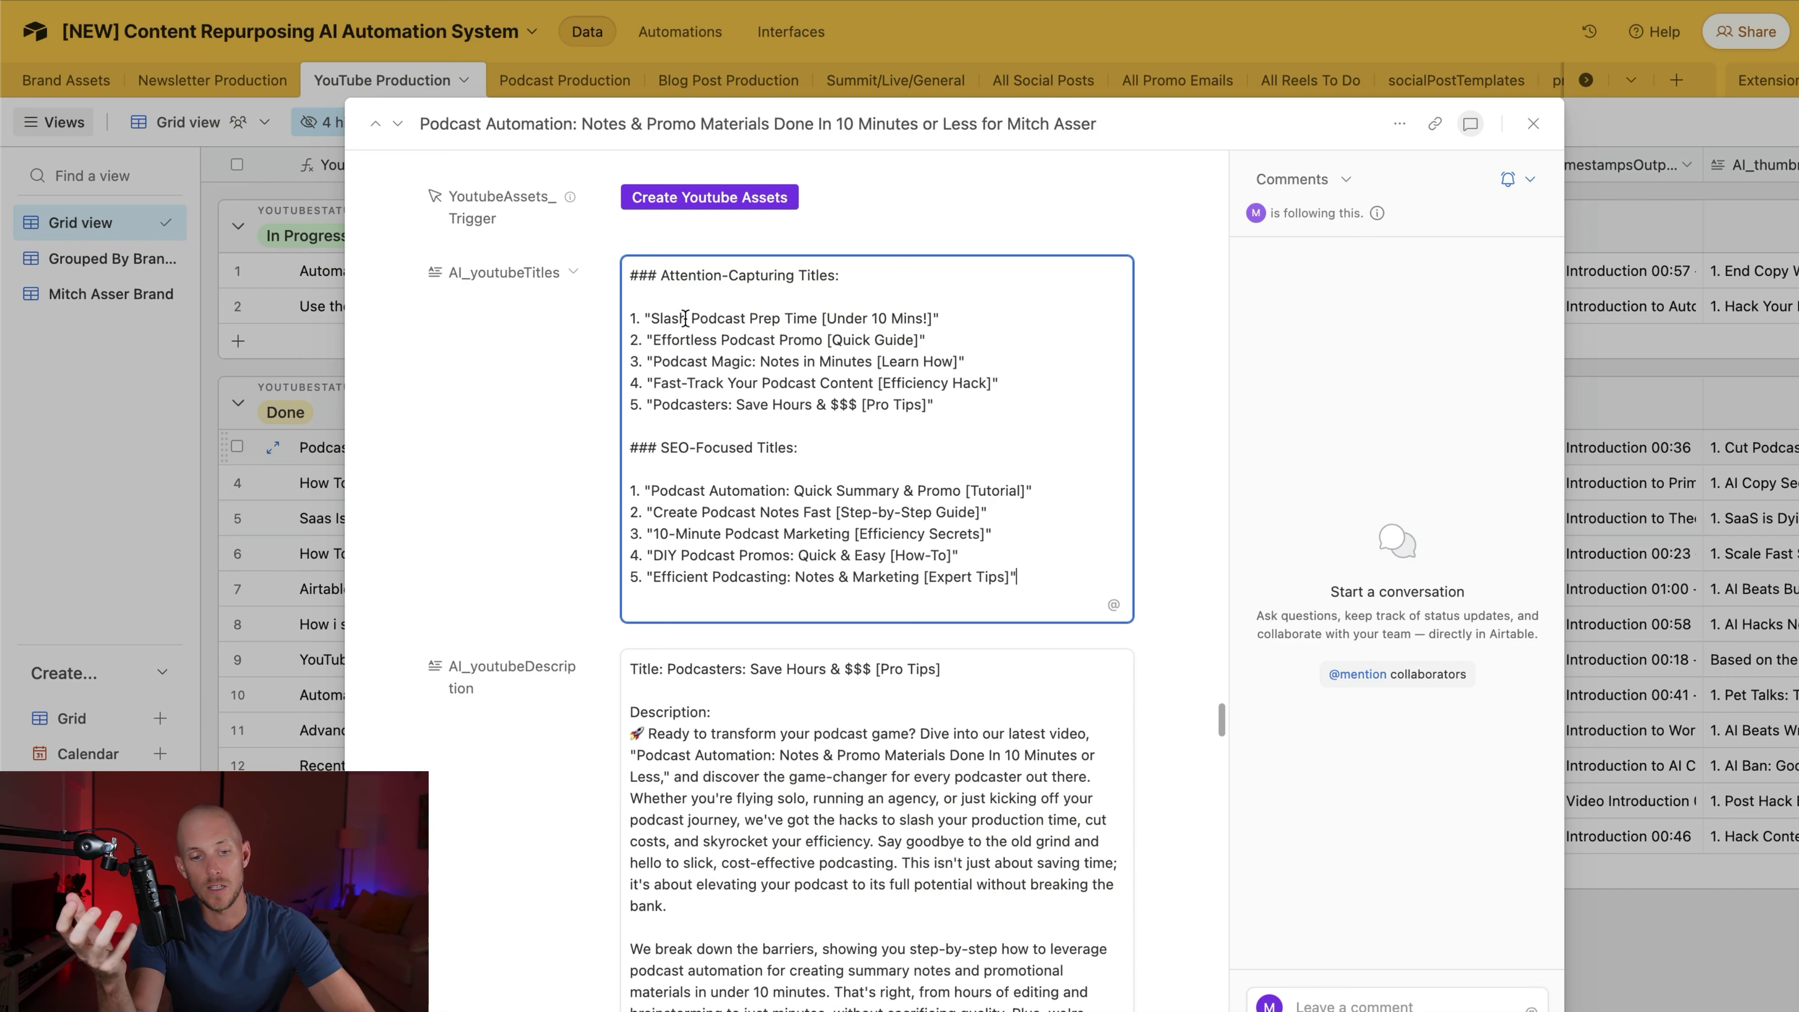
left_click_drag(671, 318, 927, 414)
left_click_drag(1009, 576, 706, 556)
scroll(837, 507, "down", 4)
scroll(837, 709, "down", 10)
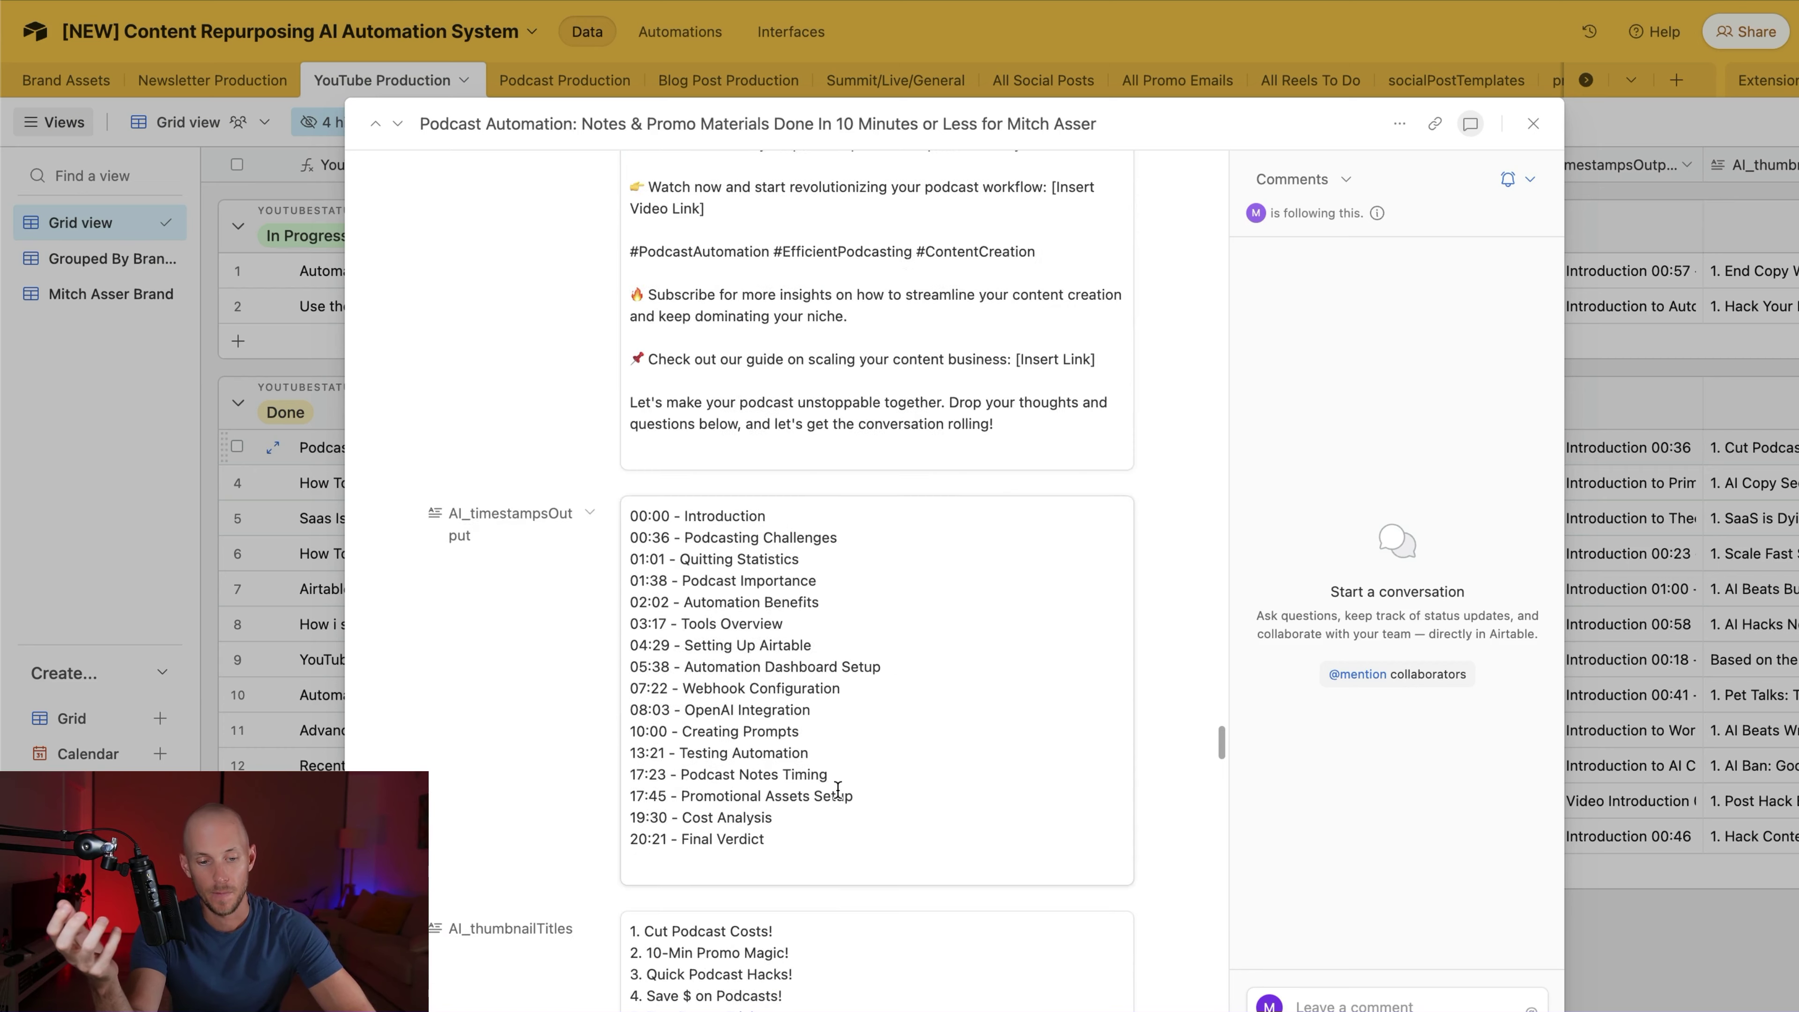
left_click_drag(884, 850, 585, 486)
scroll(585, 486, "down", 8)
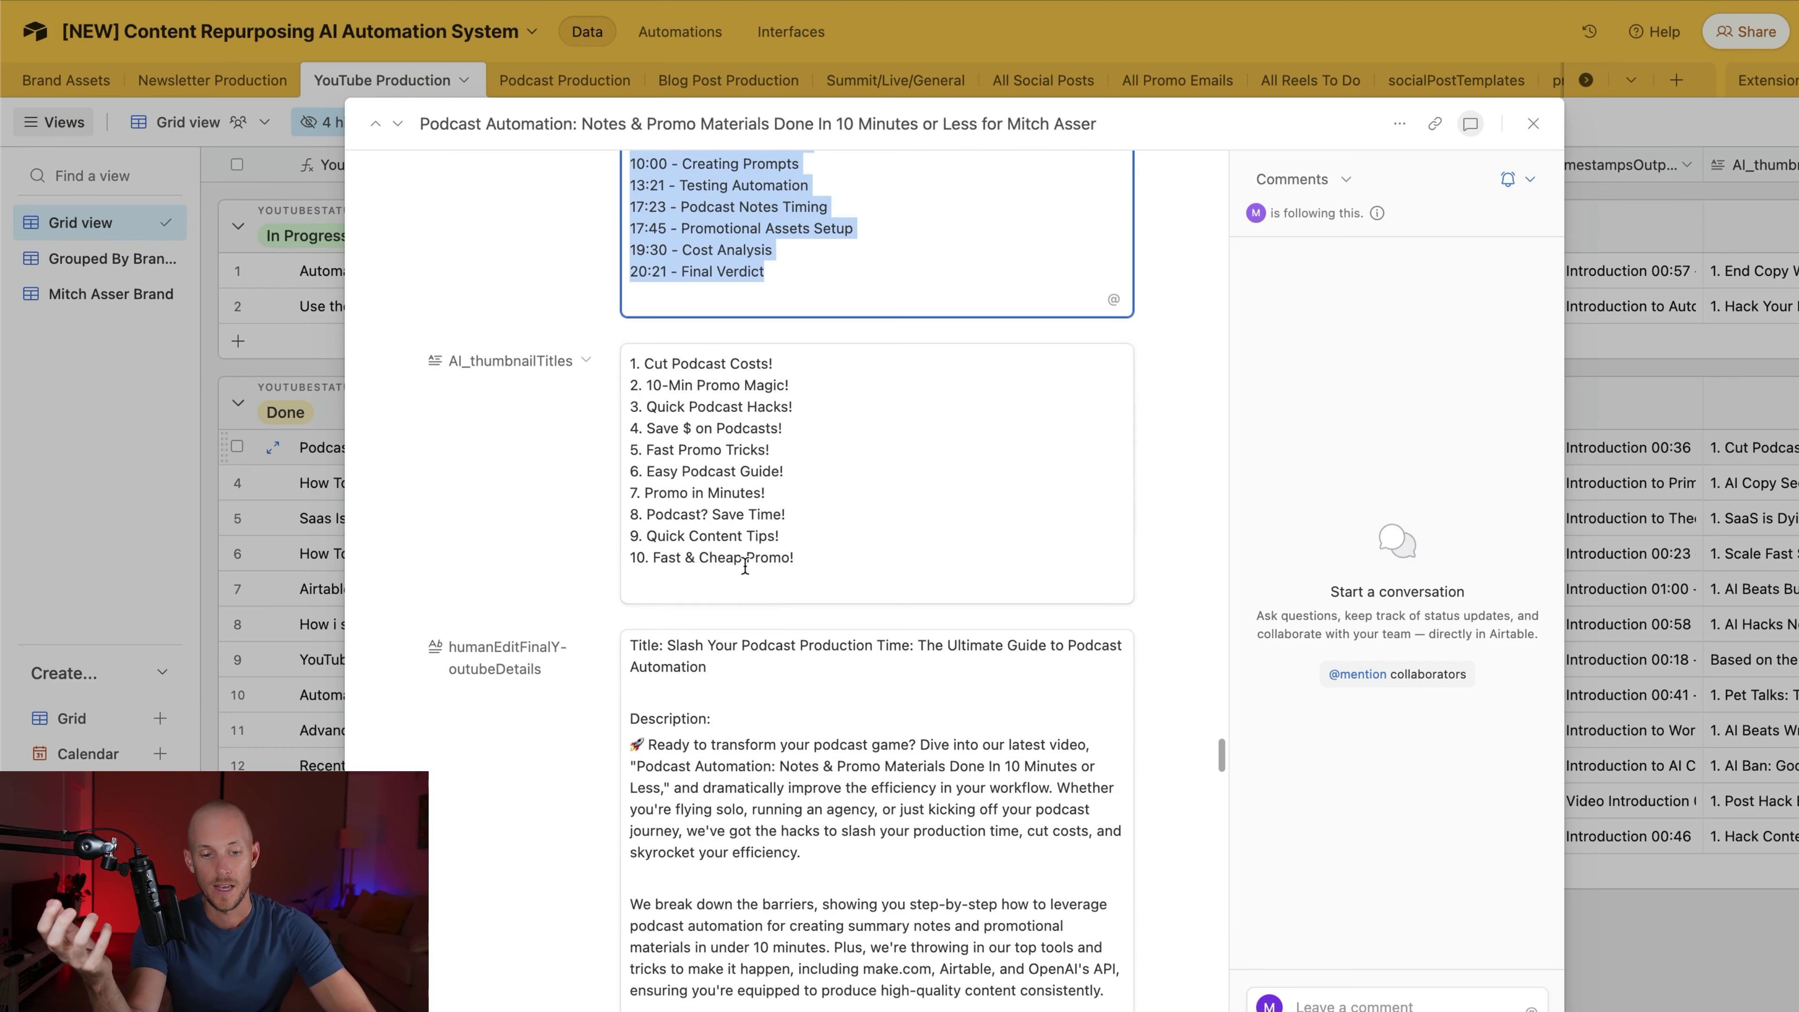
left_click_drag(784, 515, 587, 465)
left_click(549, 468)
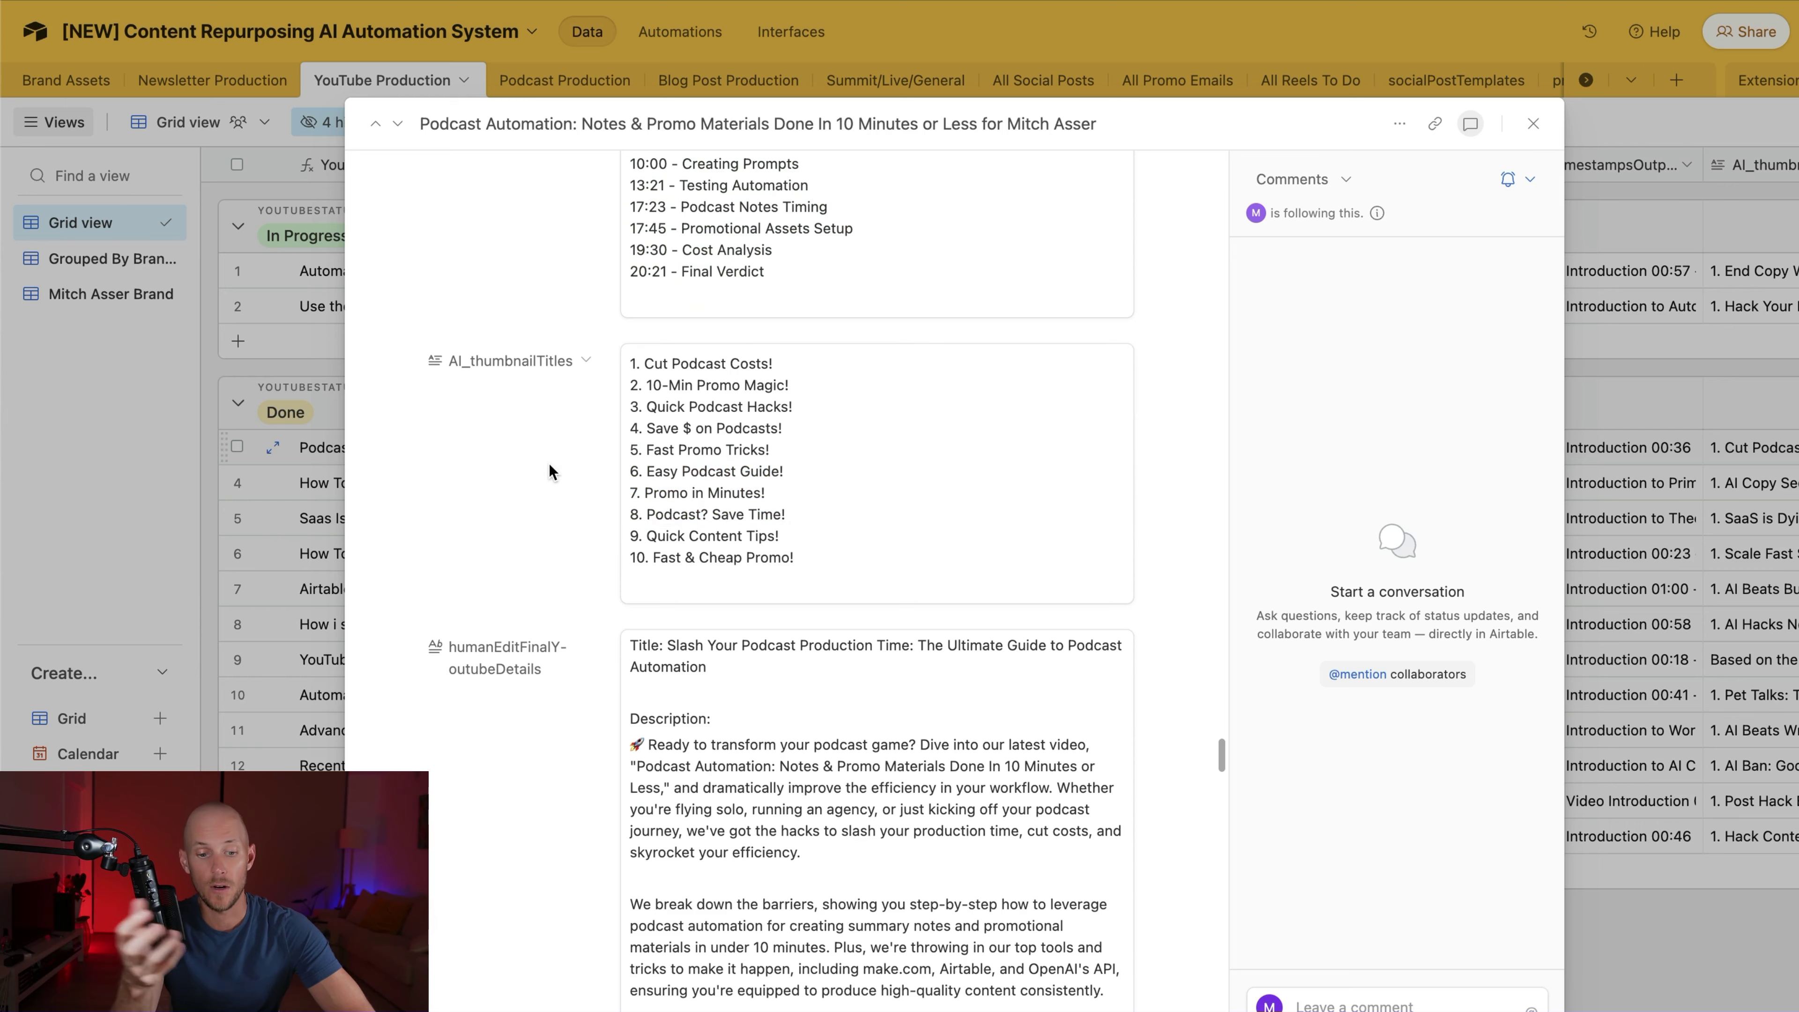
scroll(919, 775, "down", 5)
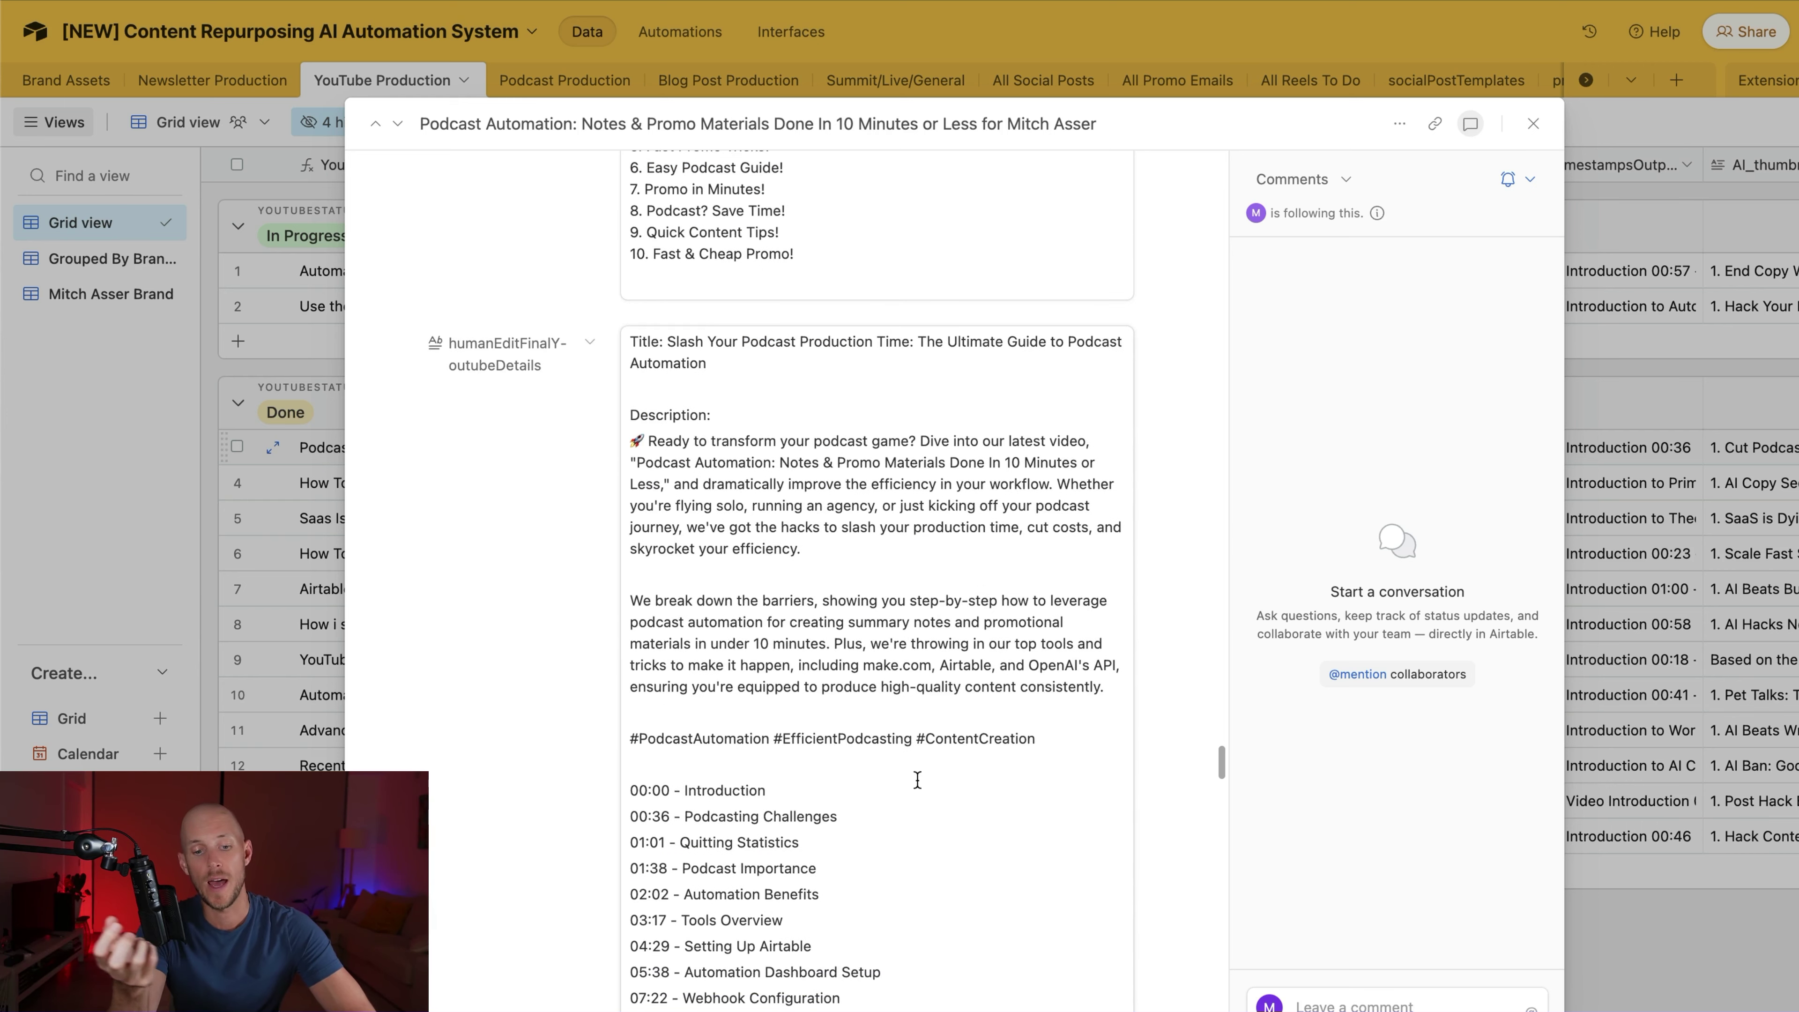
scroll(770, 763, "down", 6)
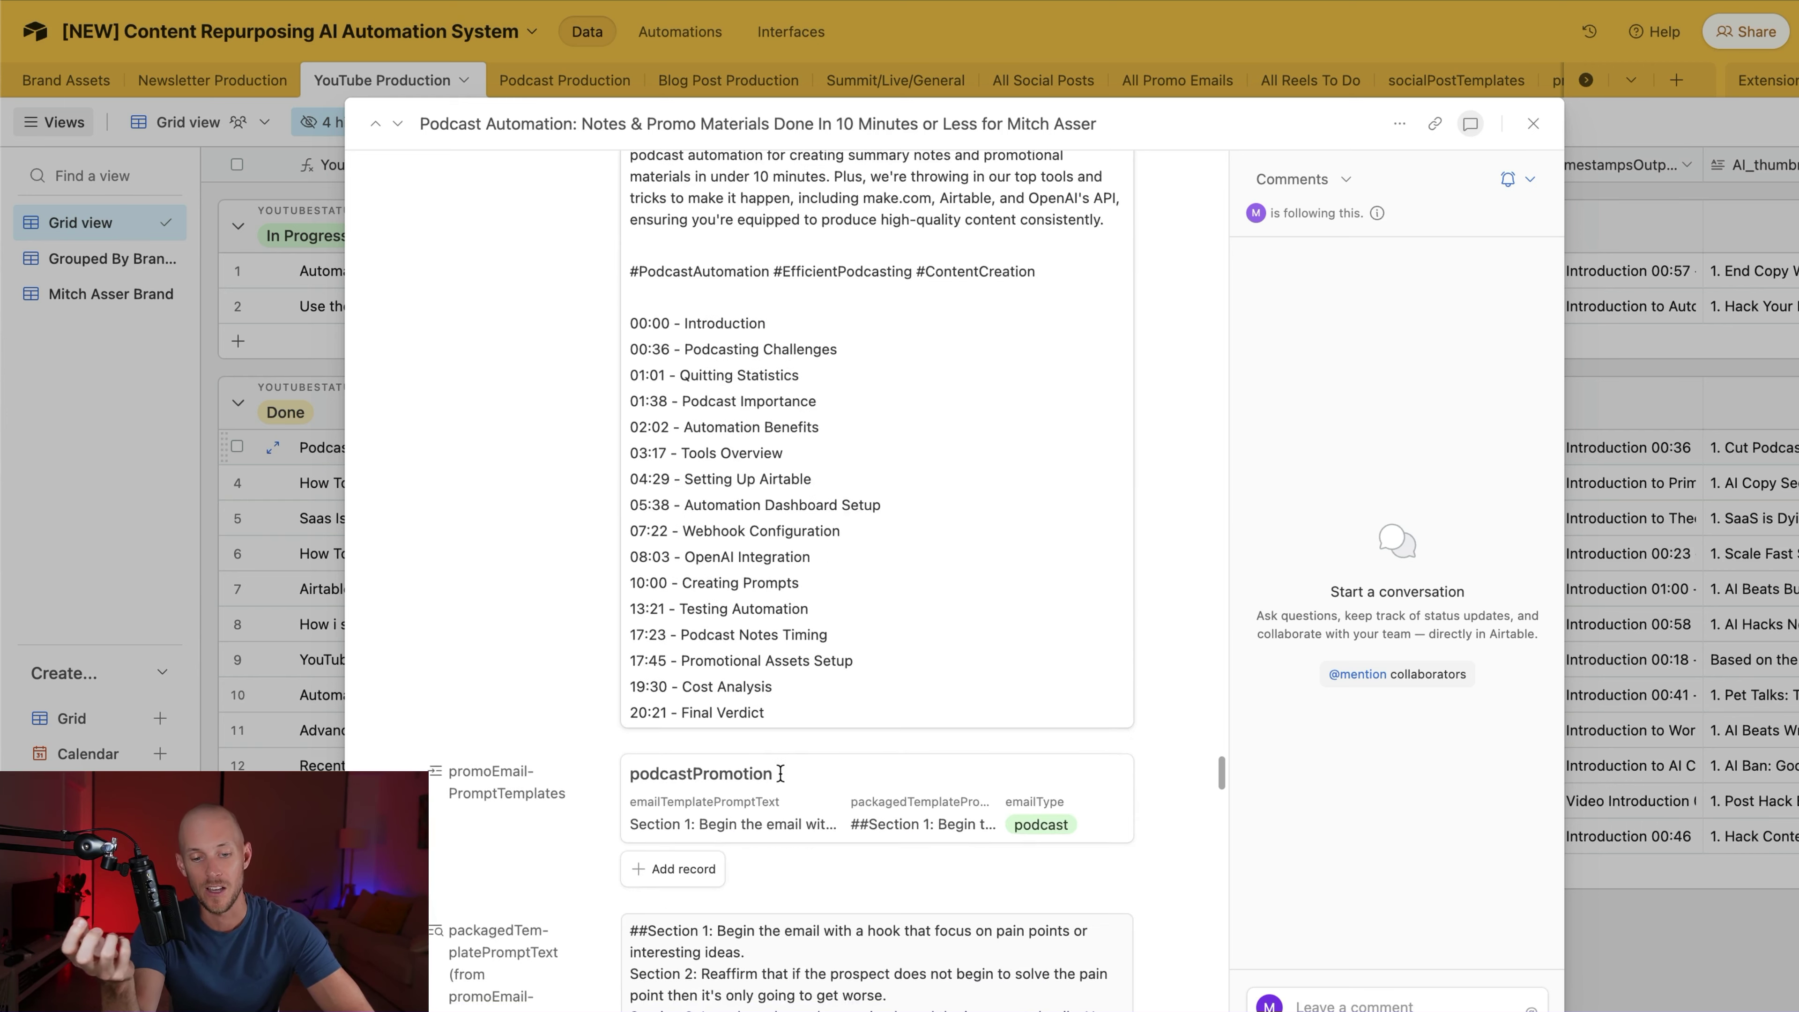
scroll(776, 769, "up", 2)
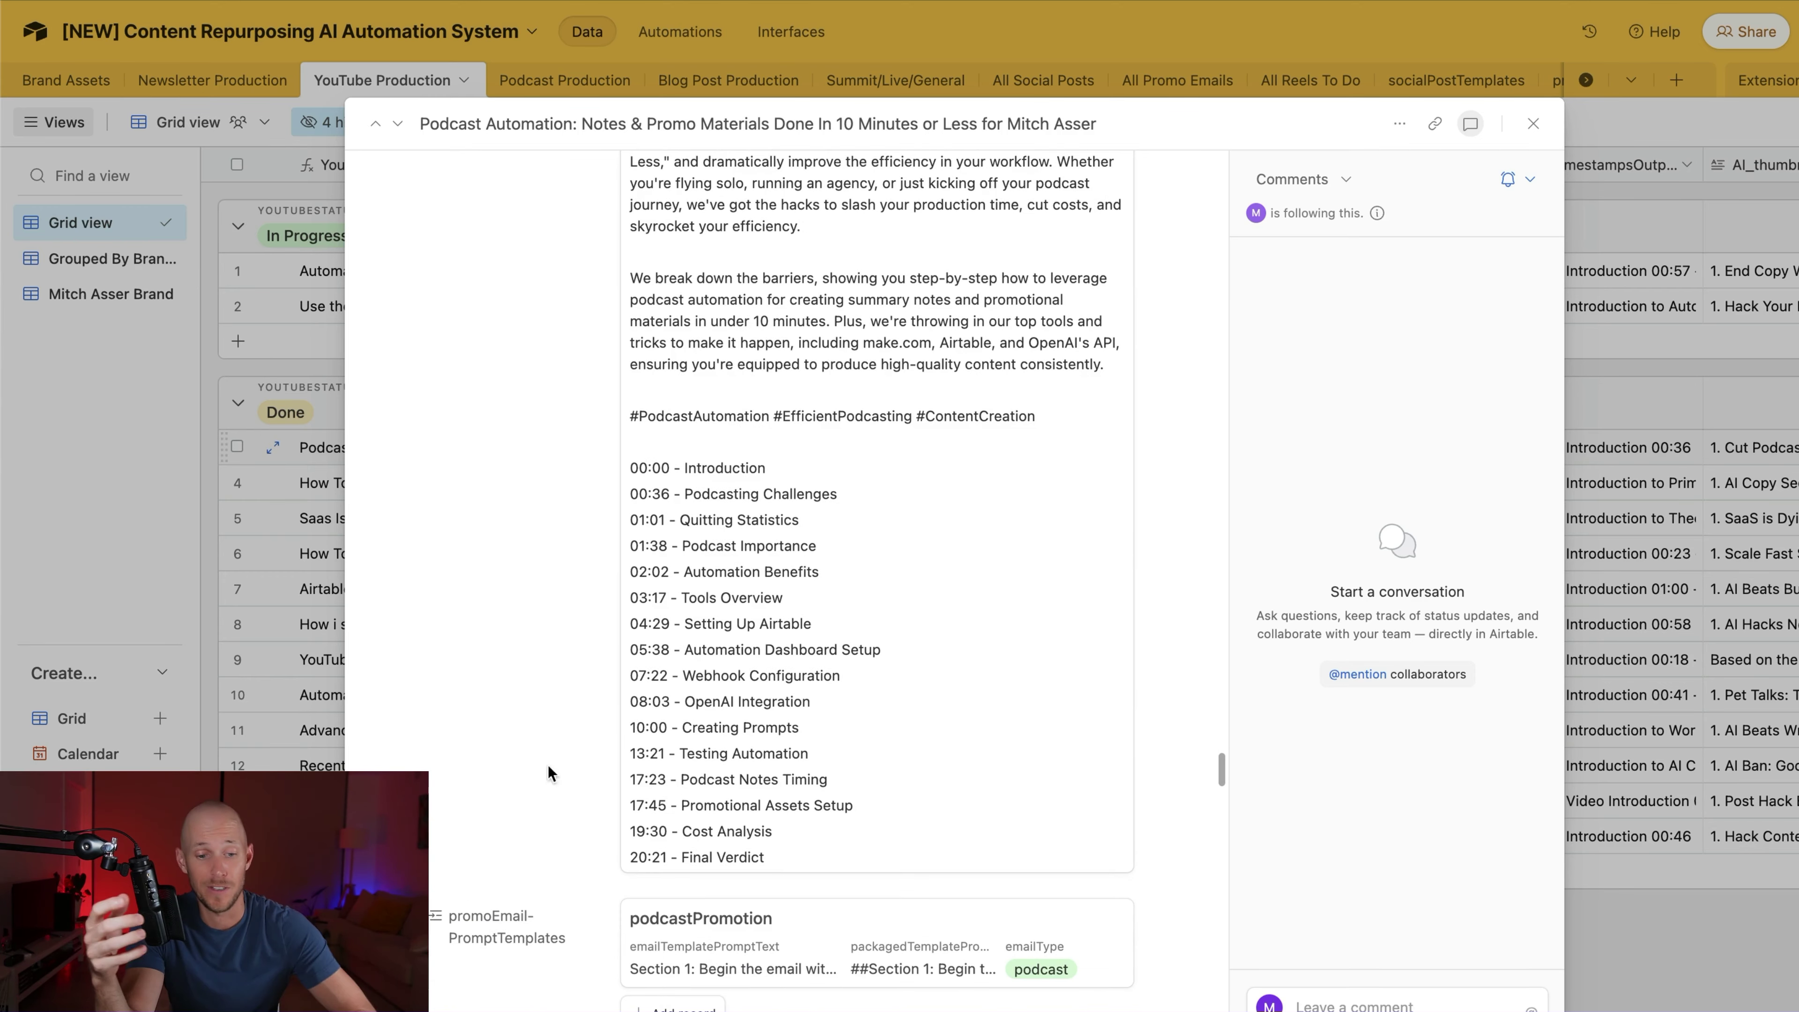
scroll(617, 705, "down", 20)
scroll(616, 704, "down", 5)
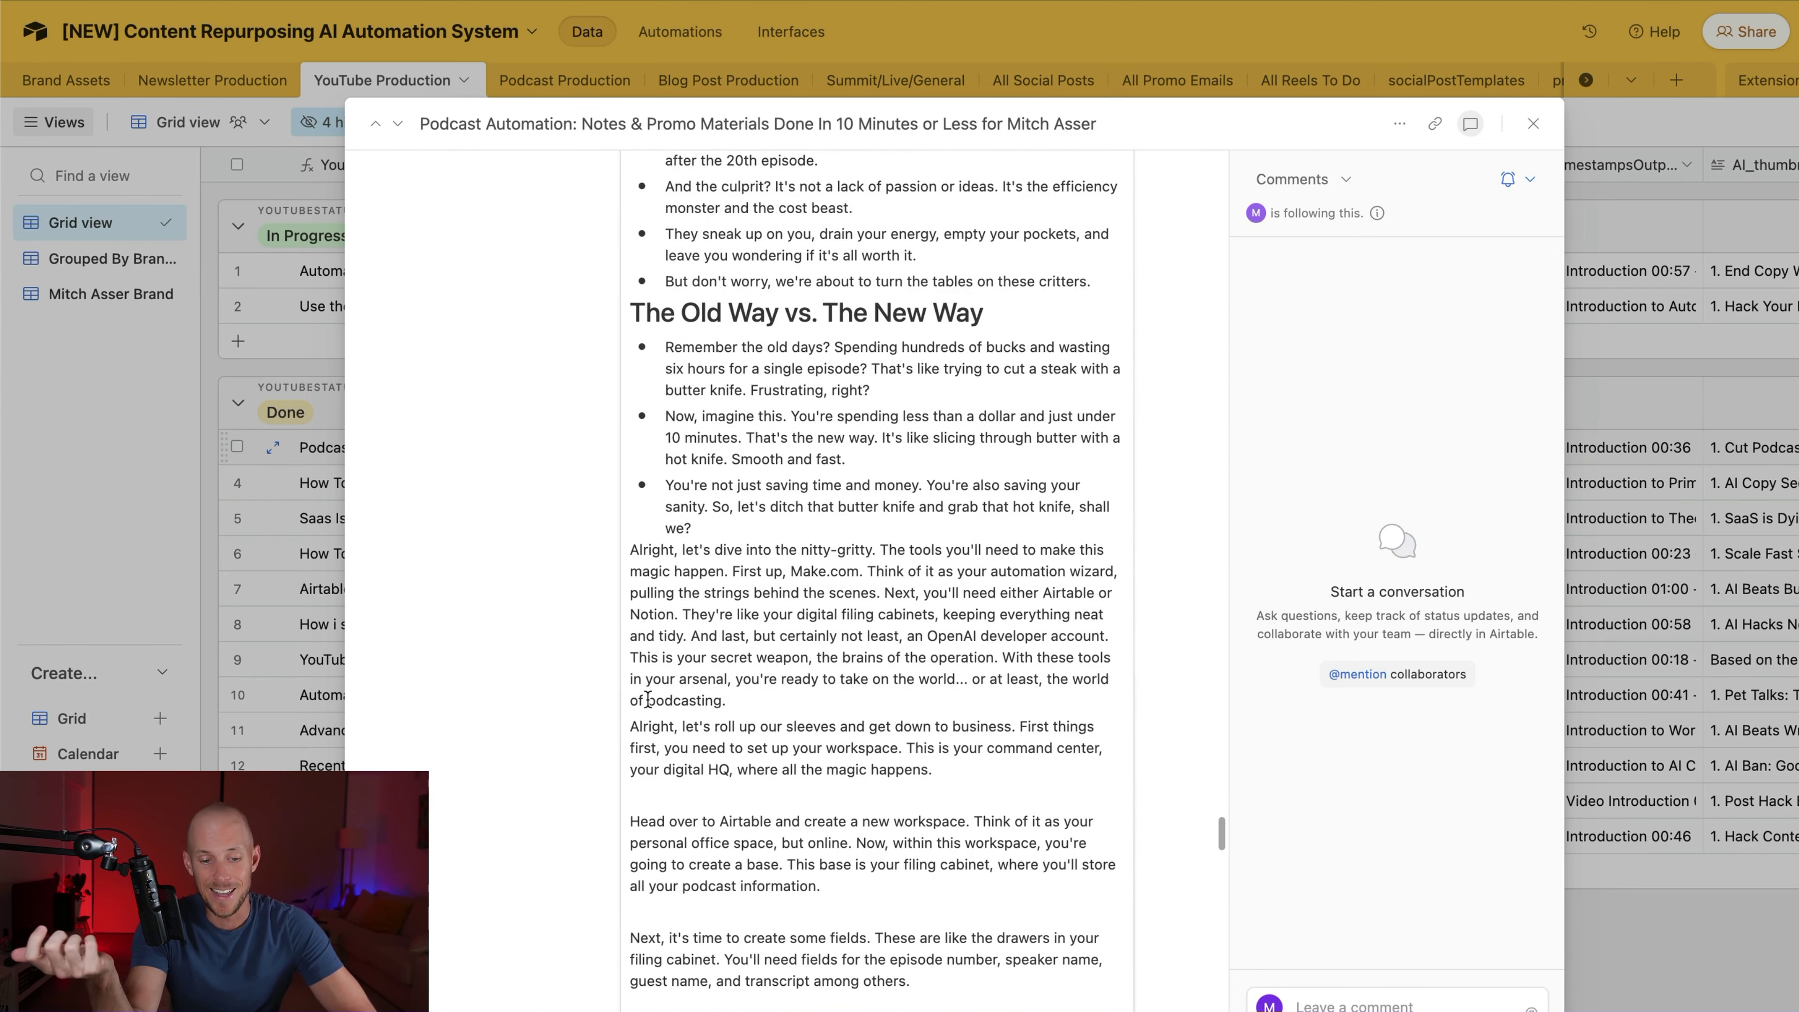
left_click(1533, 123)
scroll(1587, 461, "right", 20)
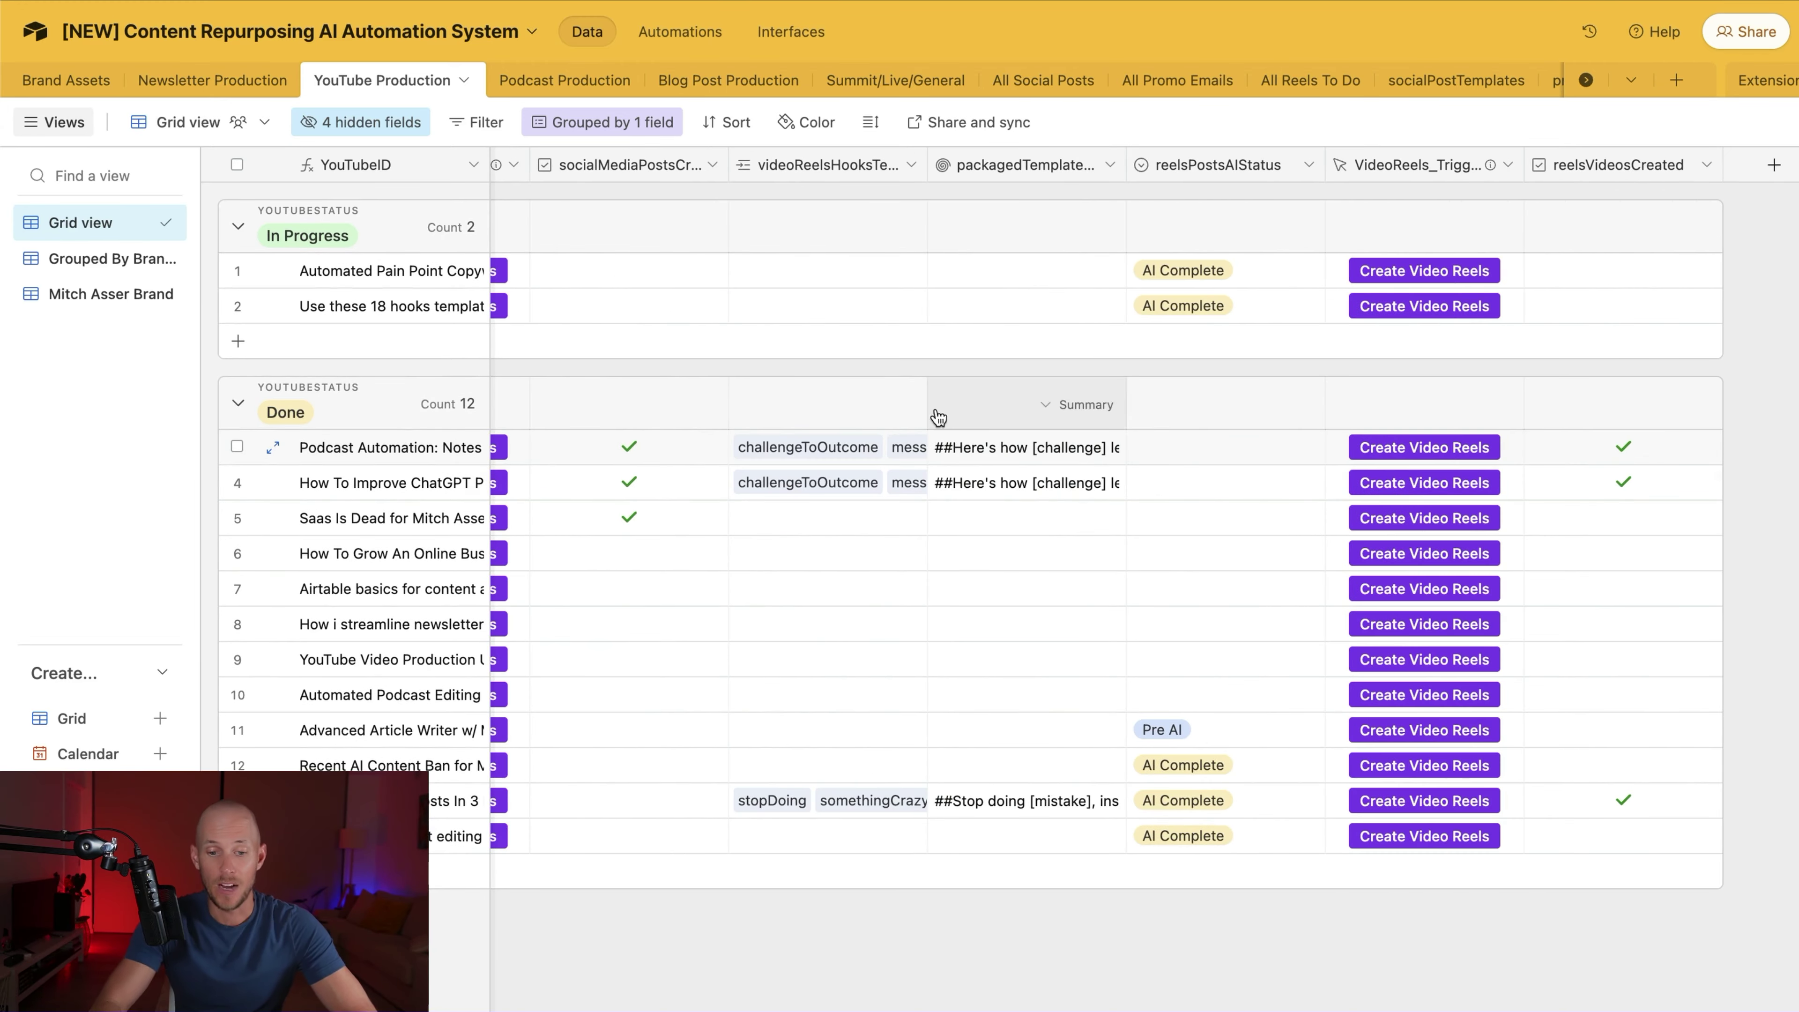
scroll(1262, 455, "left", 5)
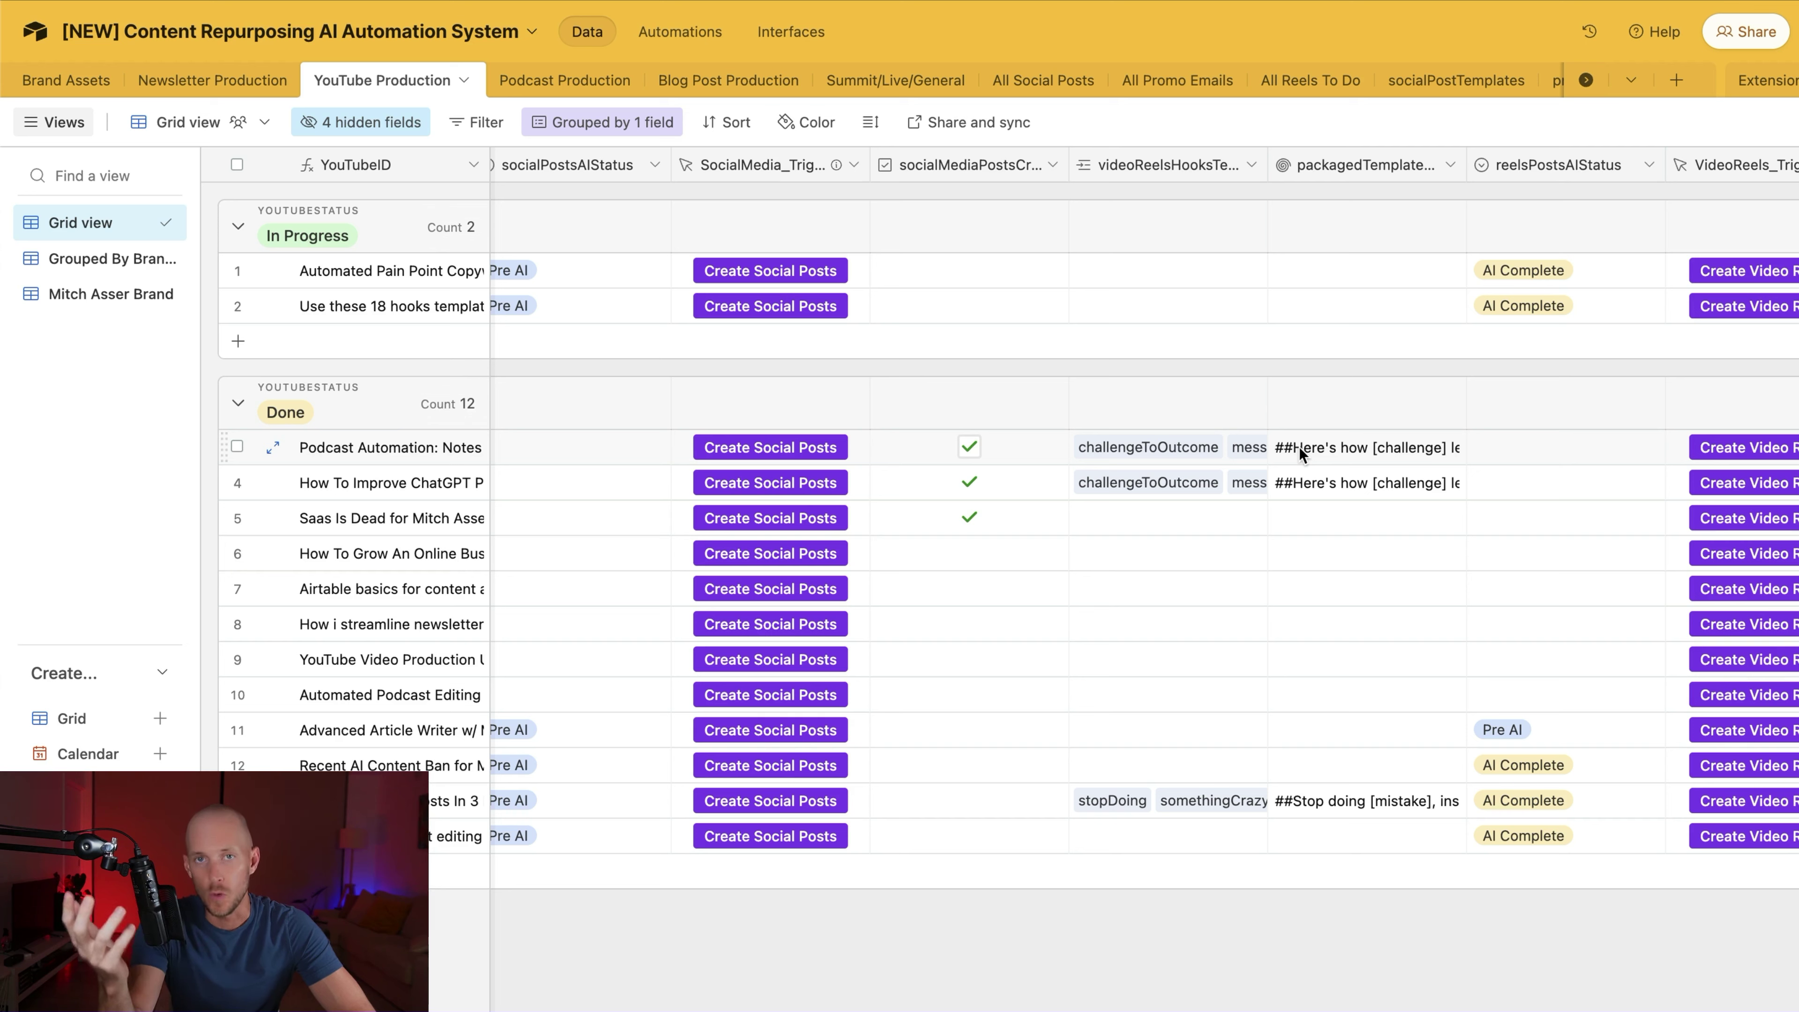
Step: Expand row 3's packagedTemplate rollup to read the template text
left_click(1339, 453)
left_click(1454, 448)
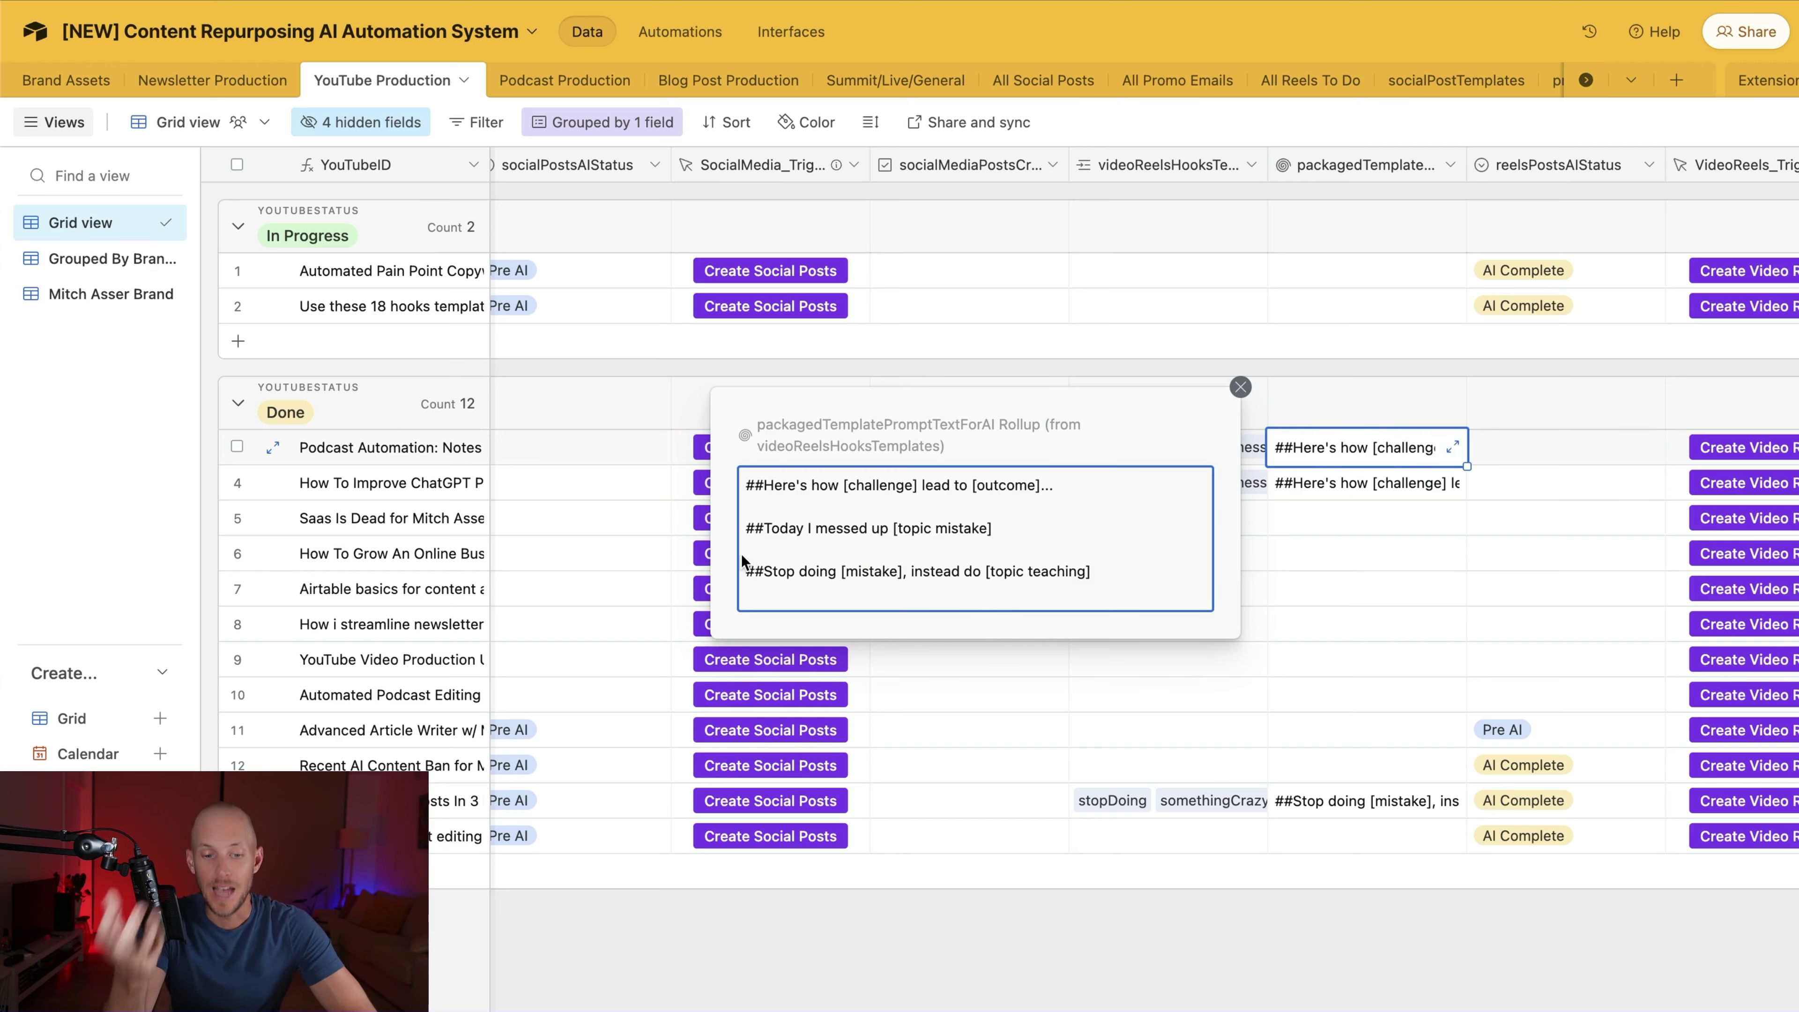
left_click(1239, 386)
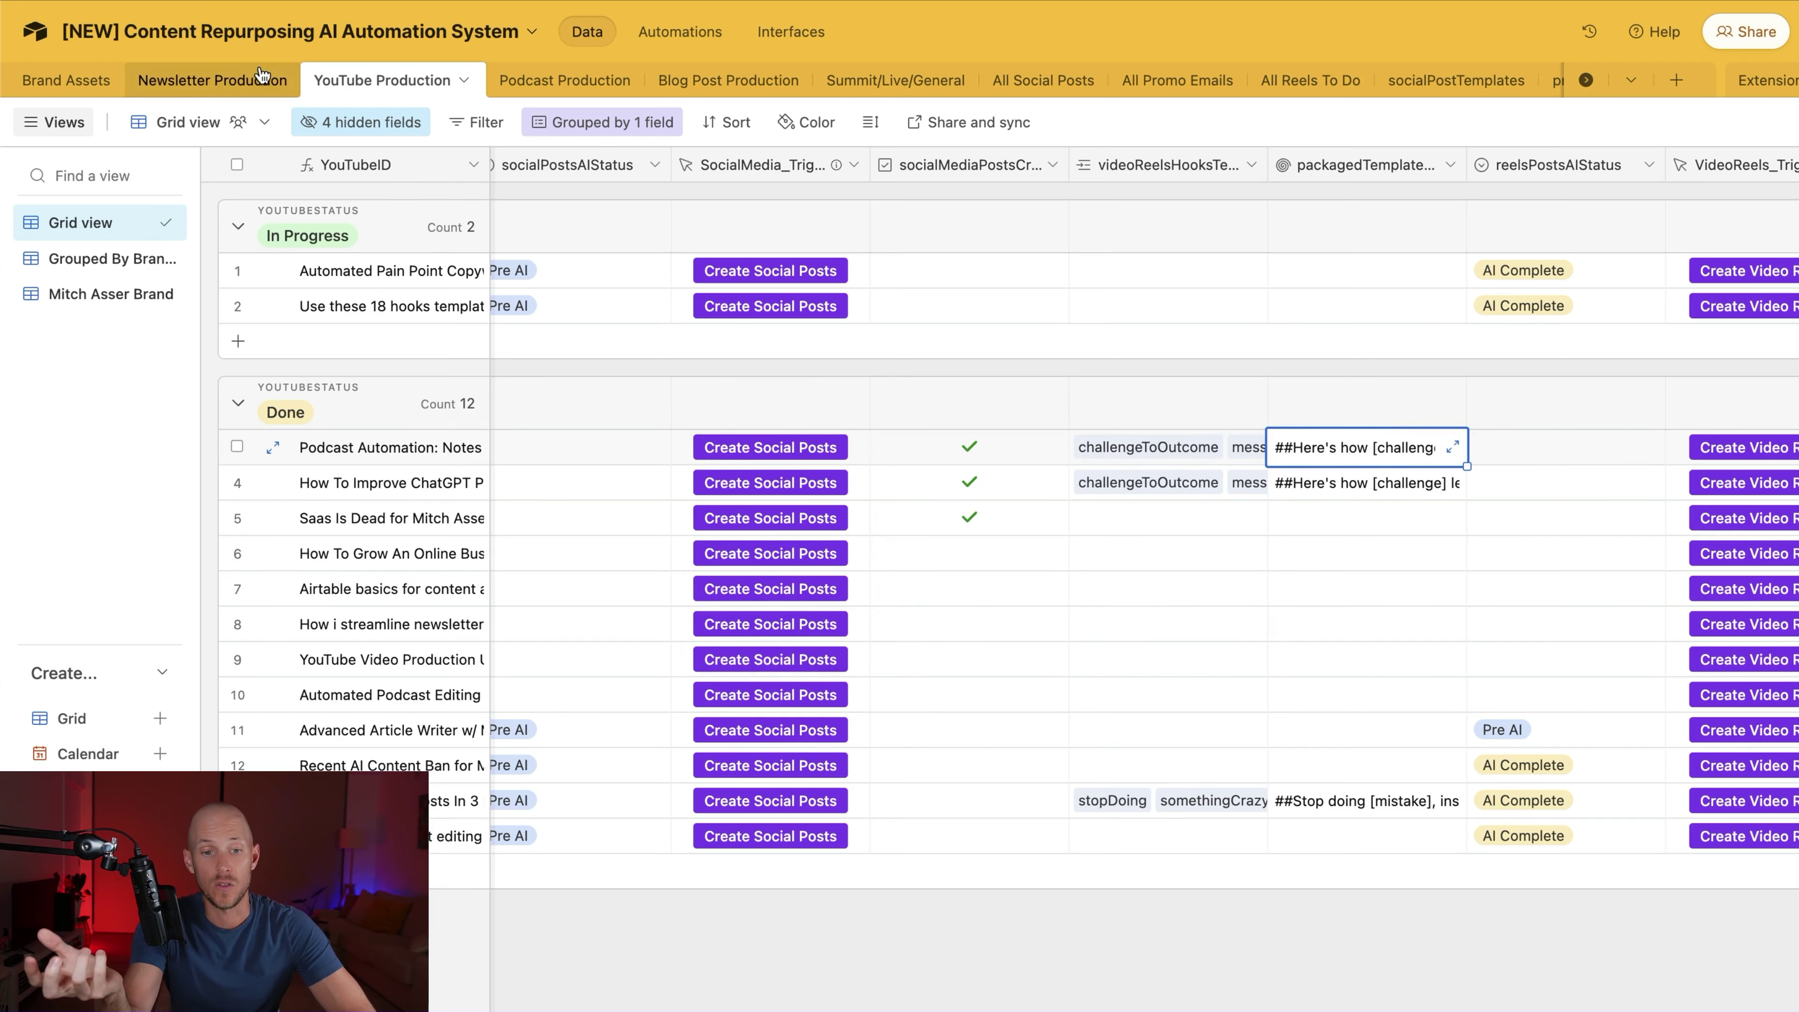
Step: Switch to the promoEmailPromptTemplates table, then on to socialPostTemplates
scroll(1293, 80, "right", 5)
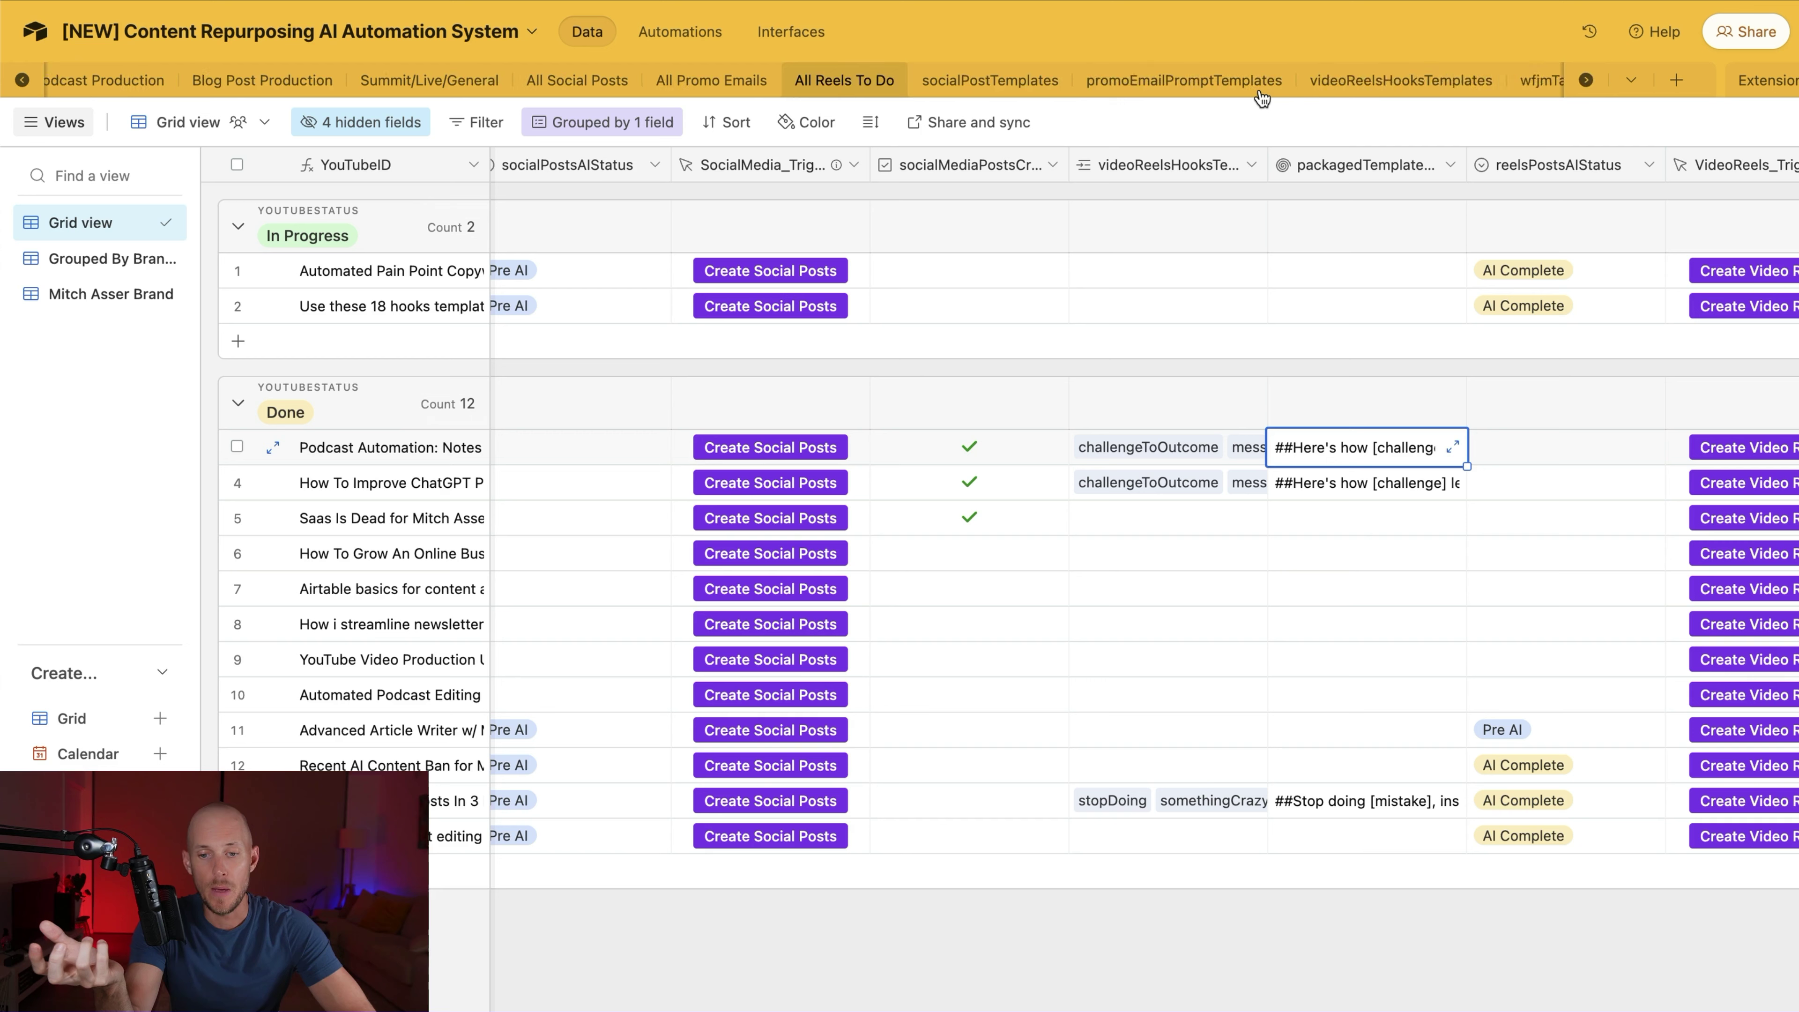
scroll(1262, 98, "right", 3)
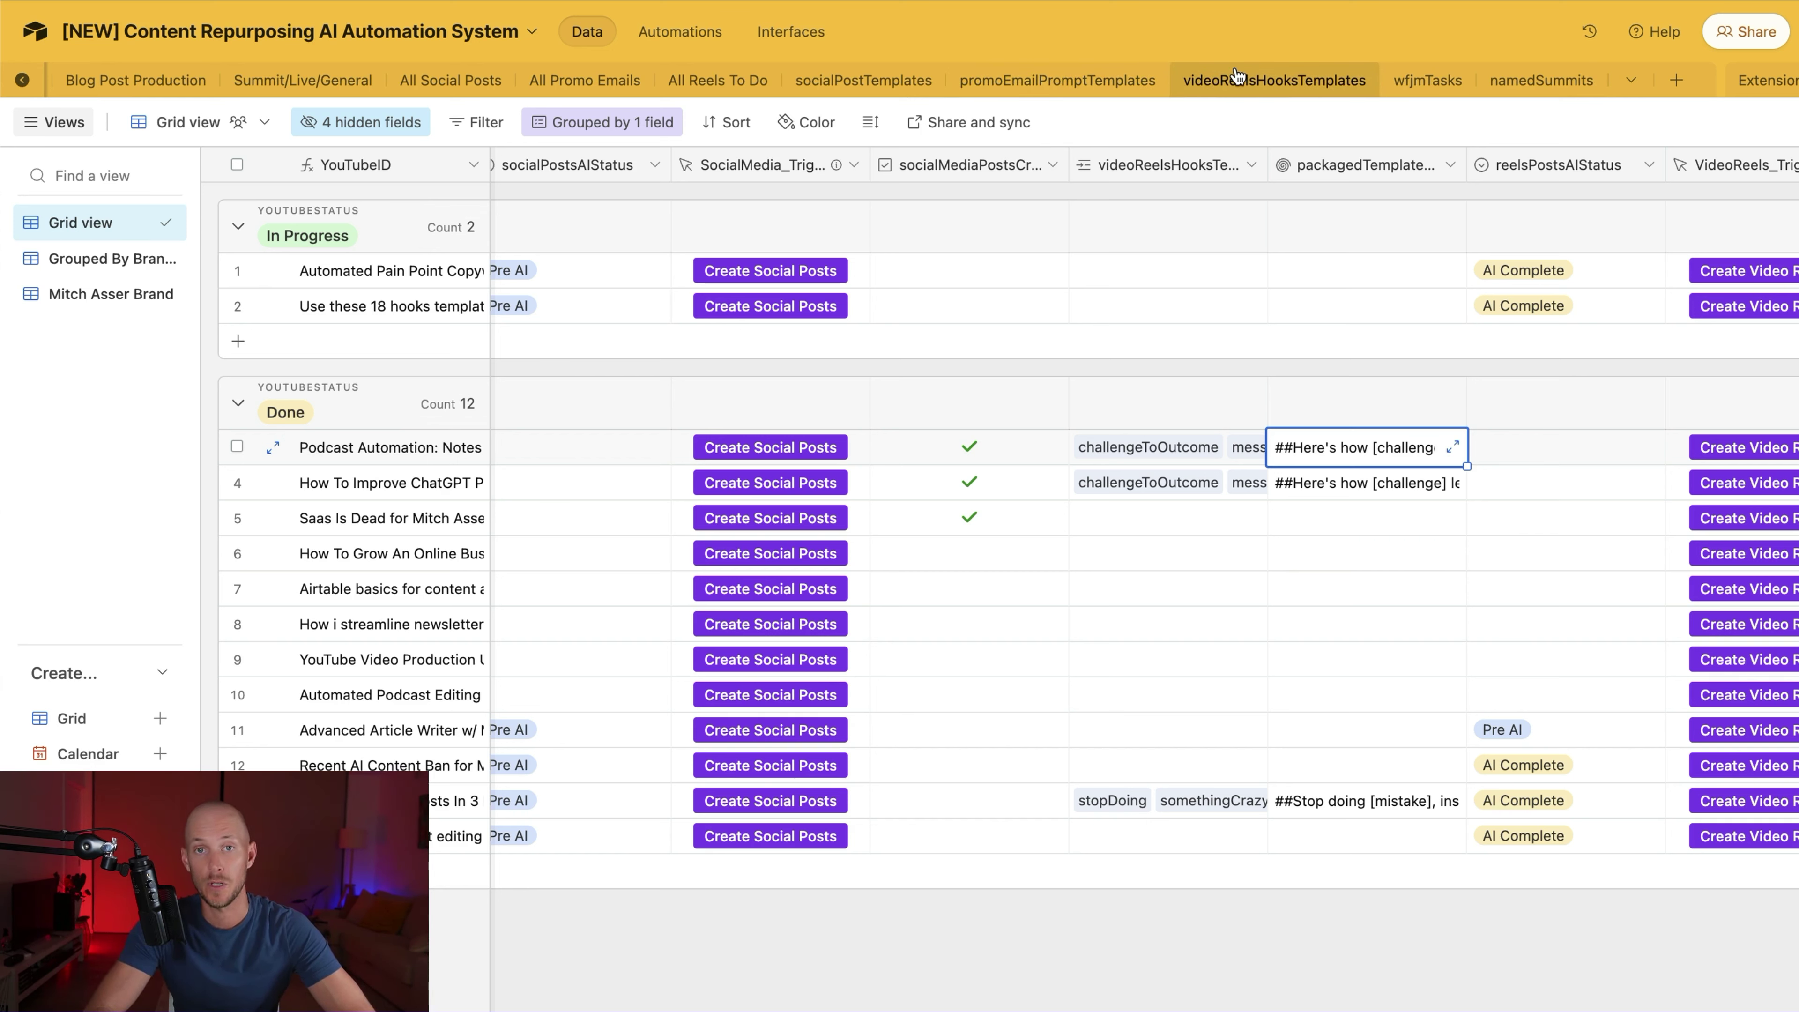
left_click(1048, 82)
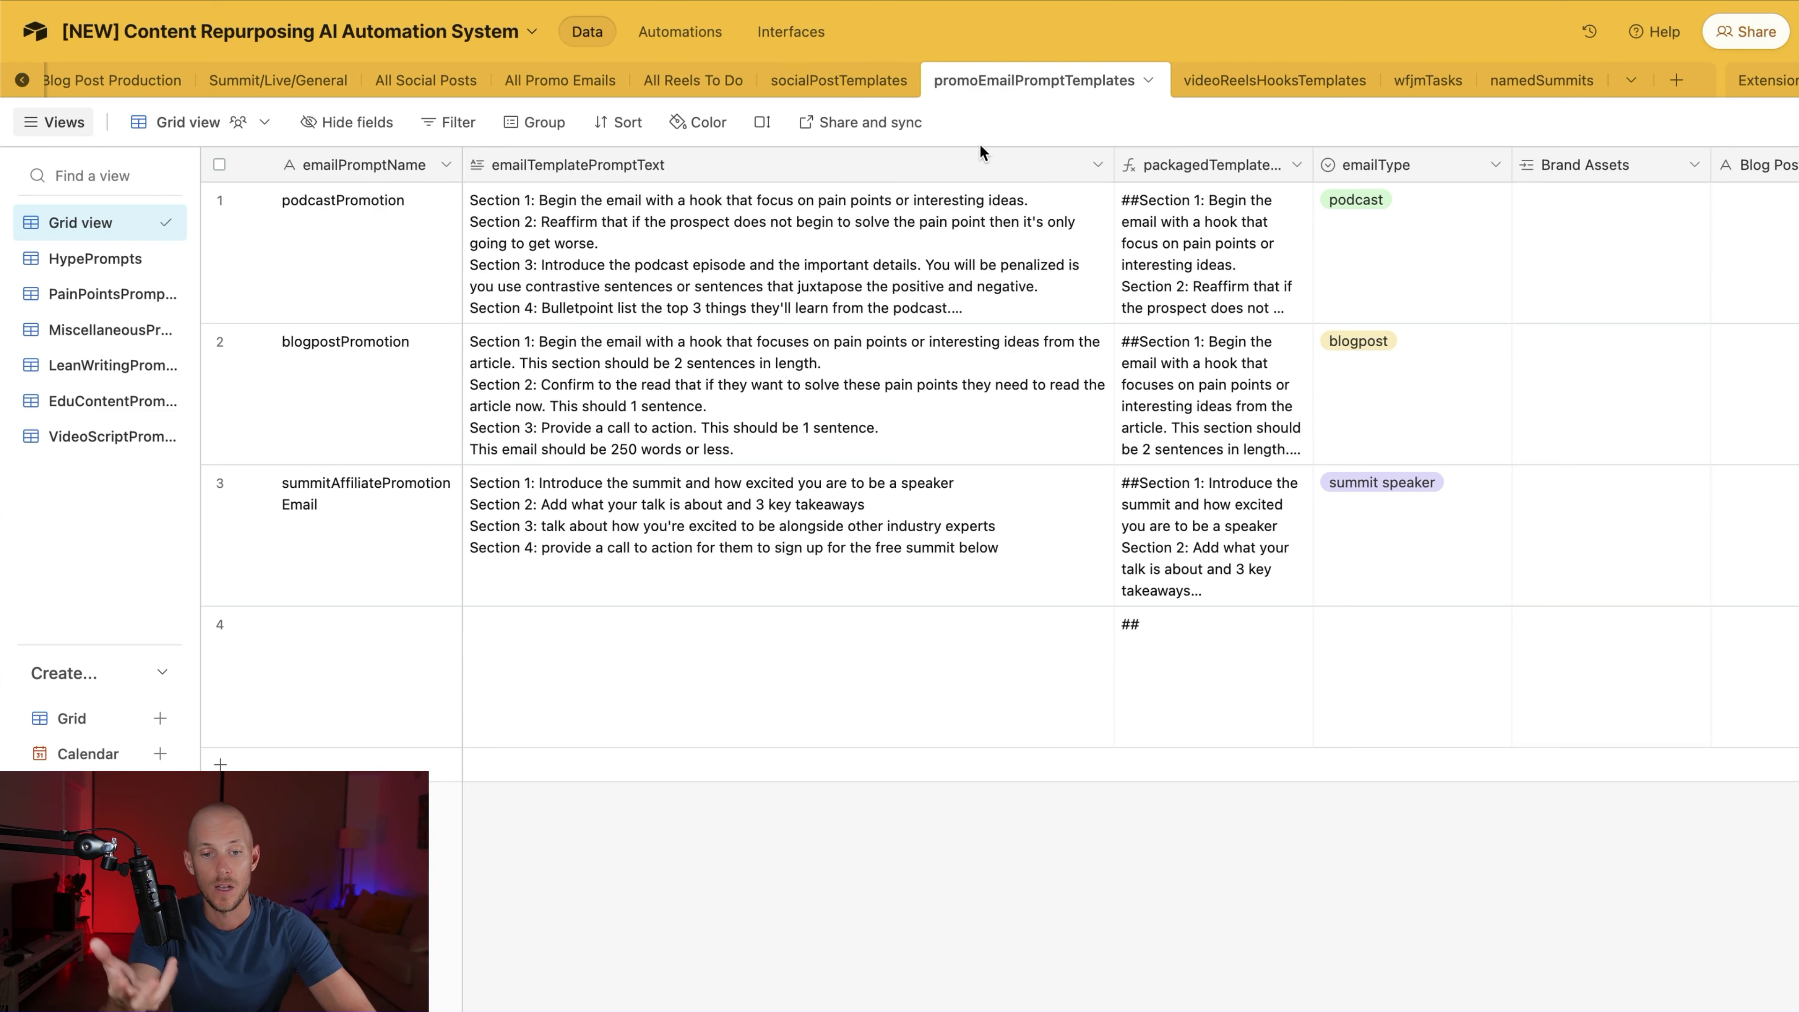
left_click(790, 78)
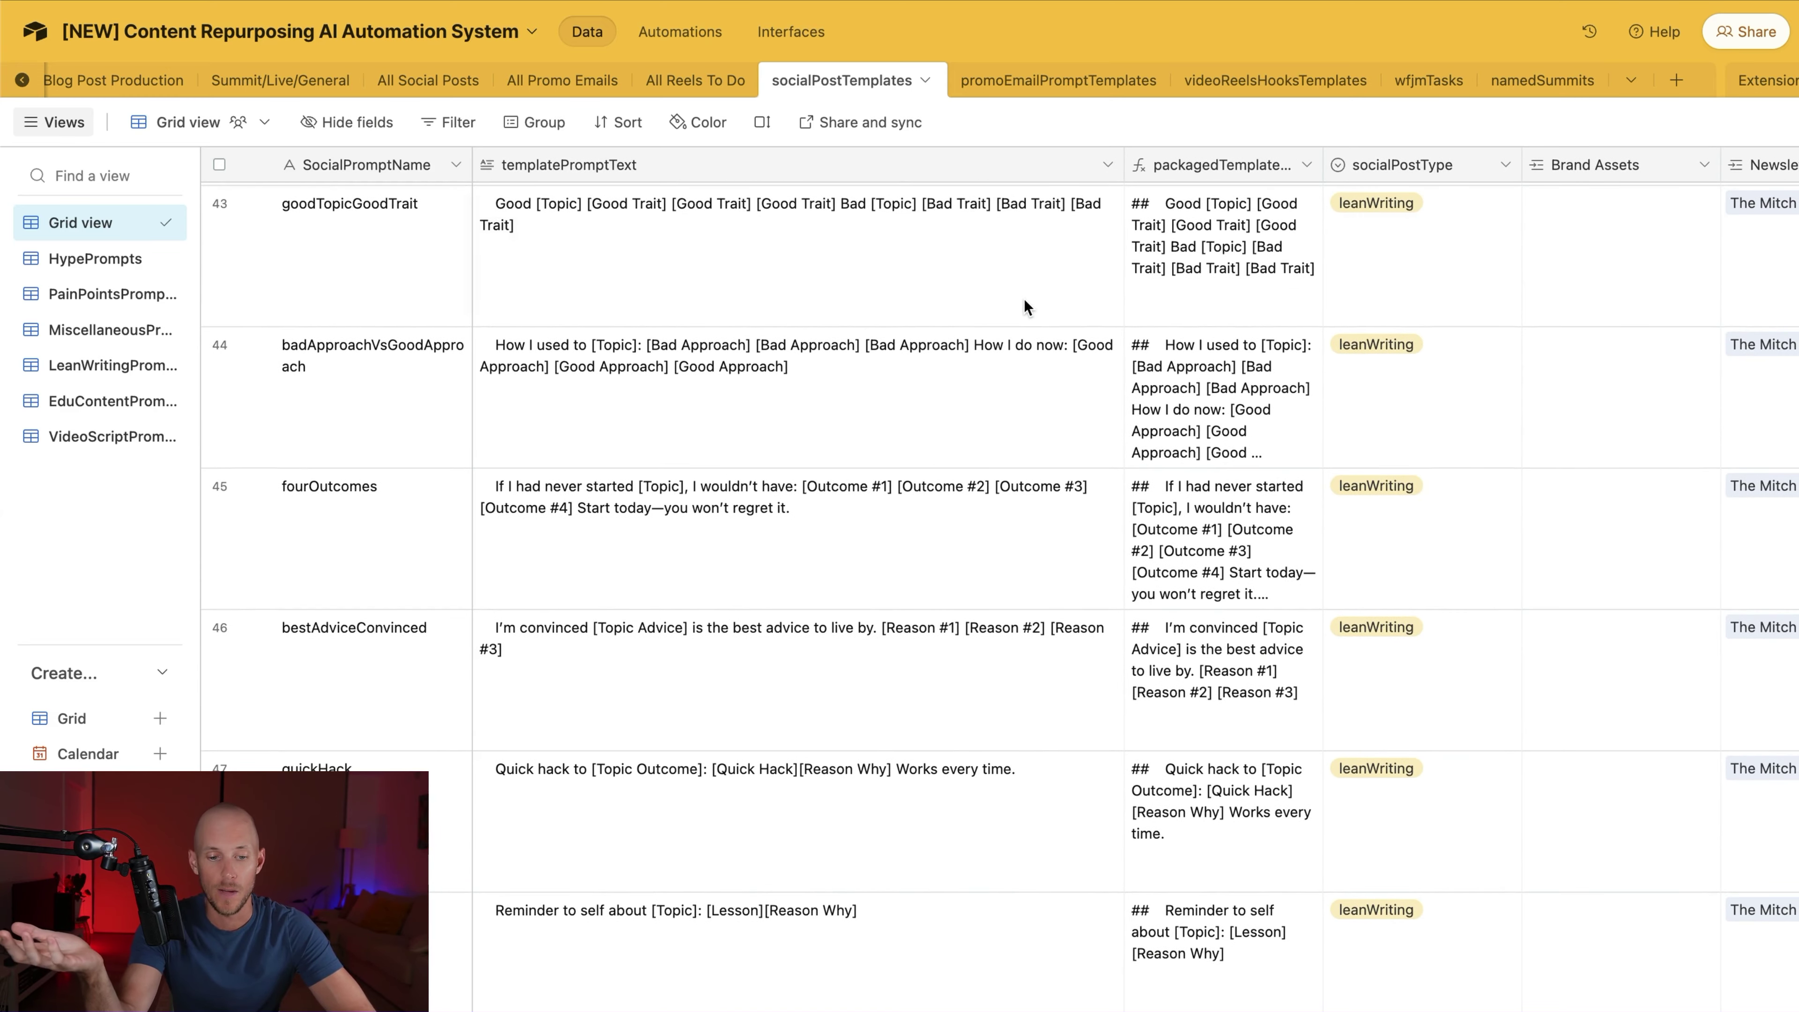
Step: Scroll down through the leanWriting templates such as quickHack, reminderToSelf and stopShortTerm
scroll(984, 347, "down", 2)
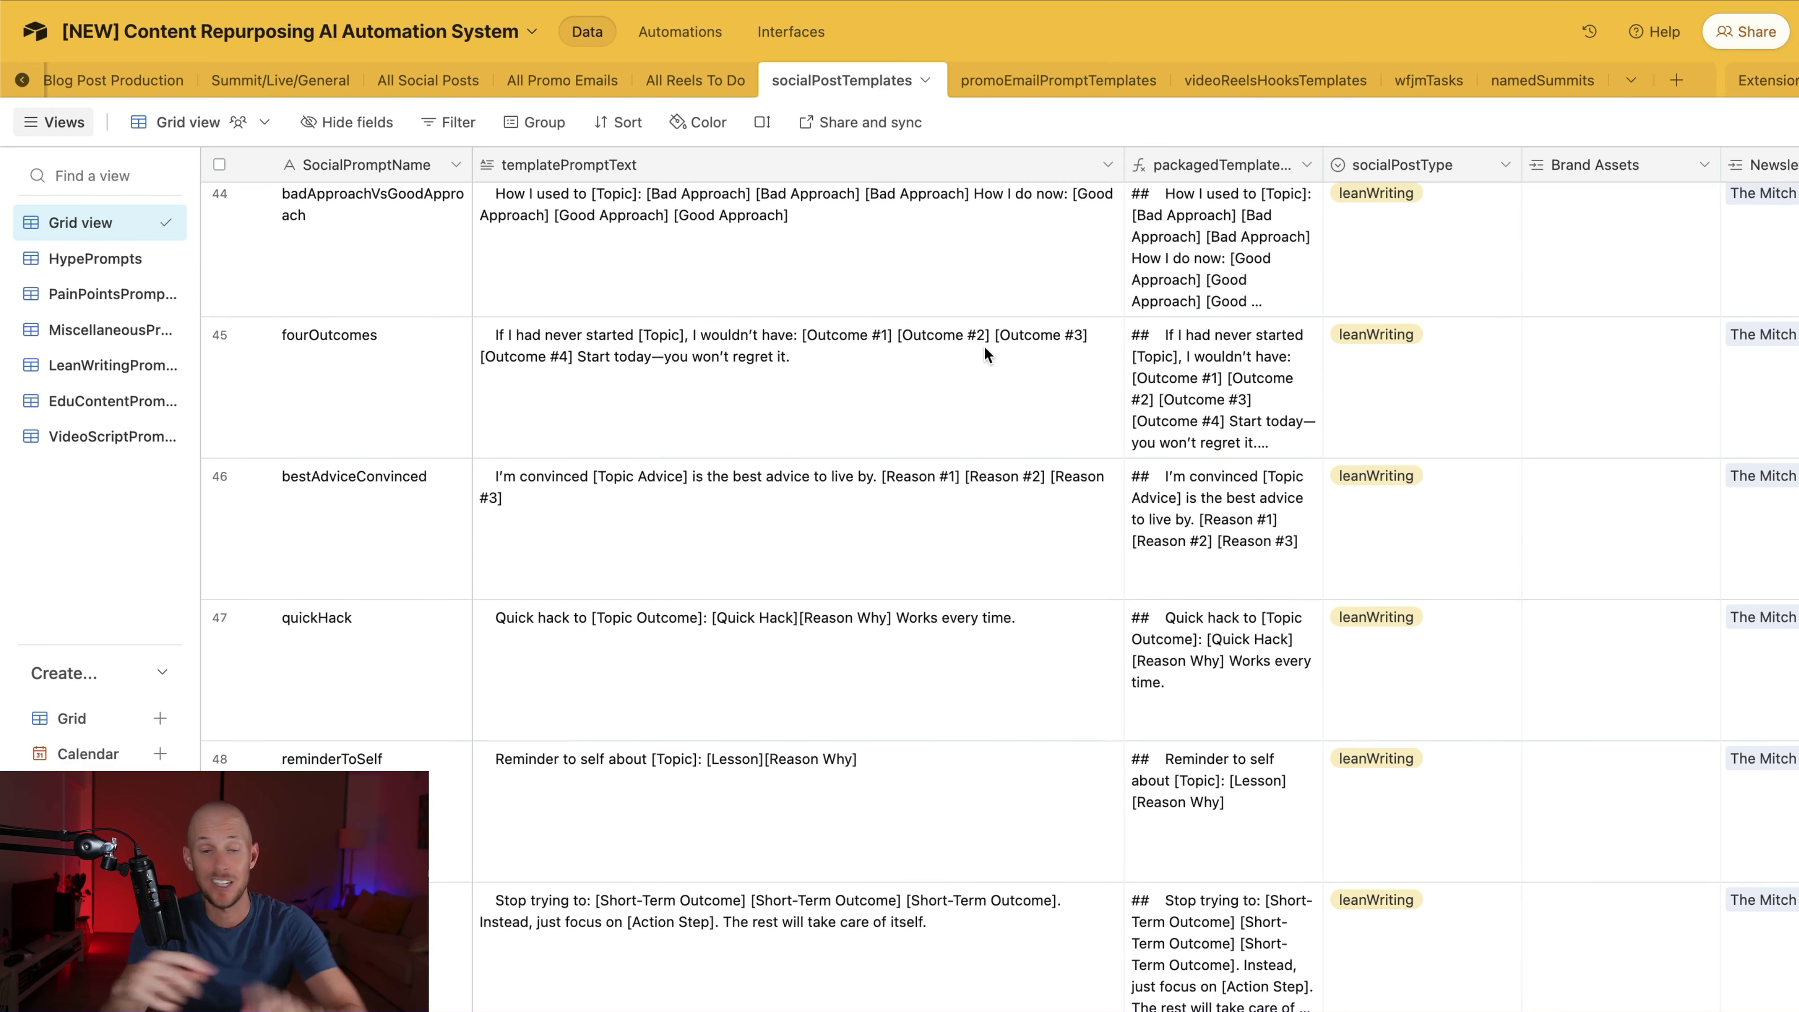
scroll(984, 349, "down", 4)
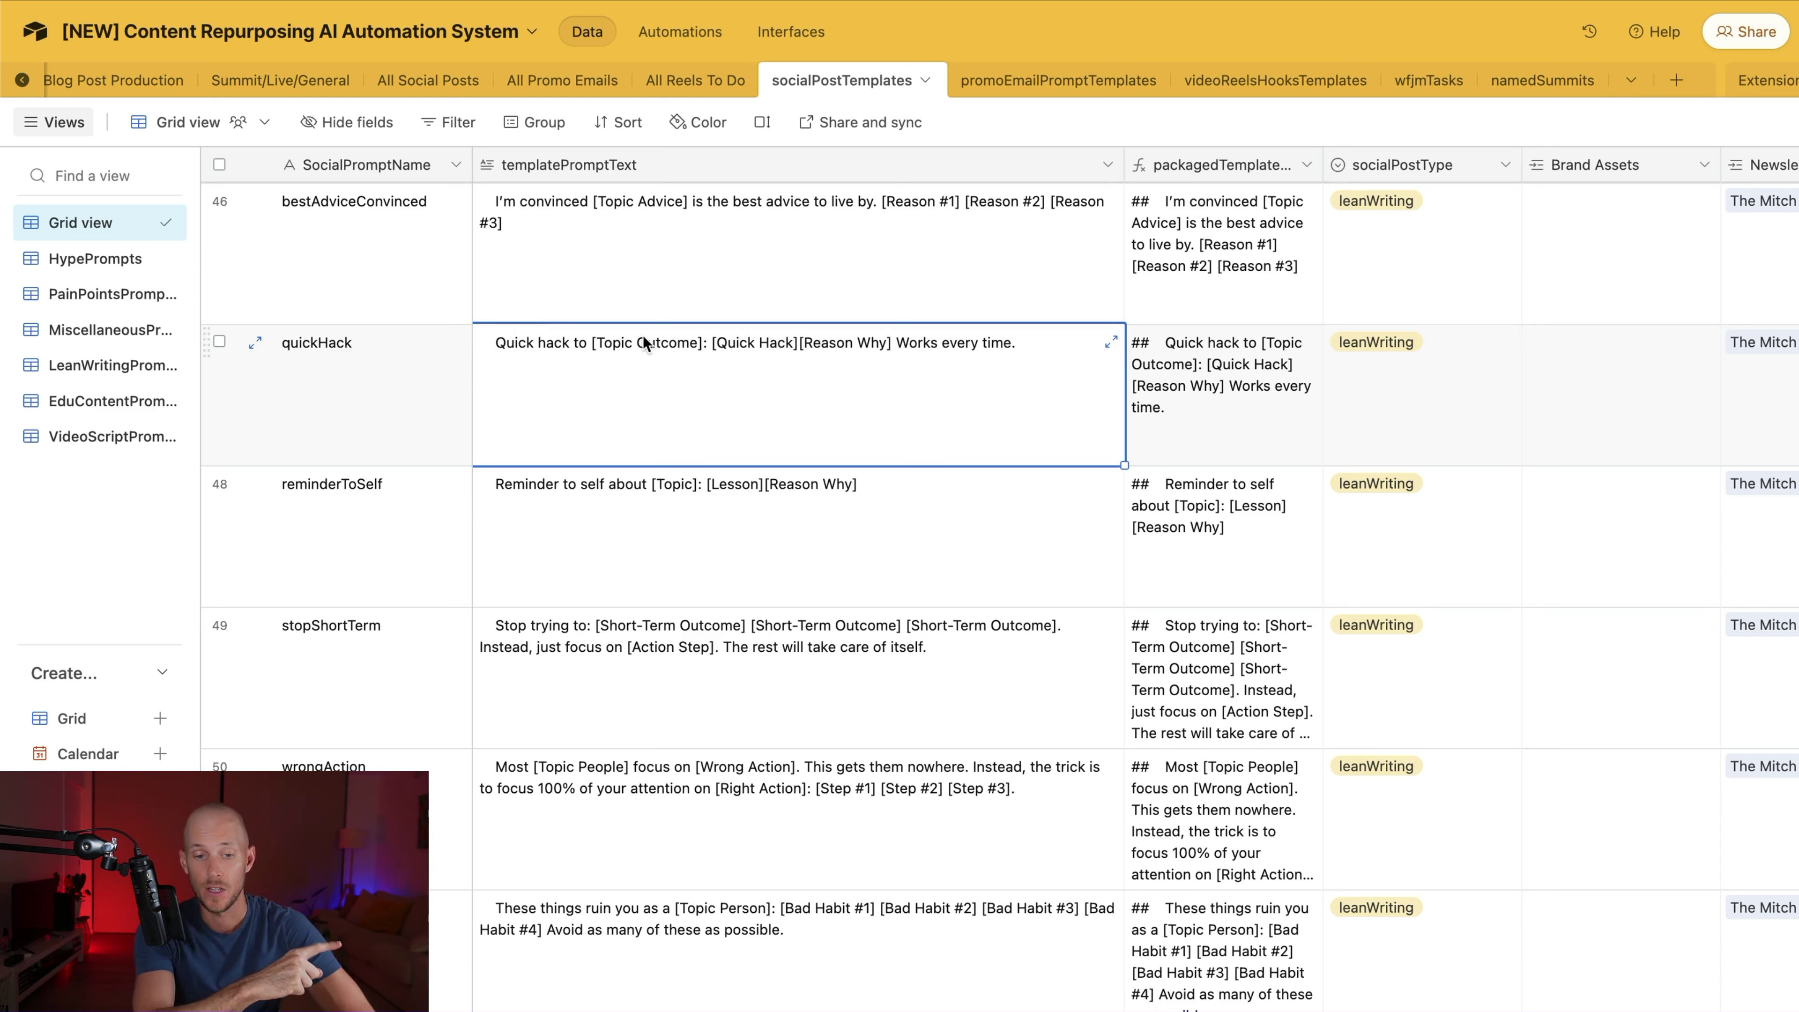
Step: Review the quickHack template and remaining templates, then move to the All Social Posts table
left_click(602, 341)
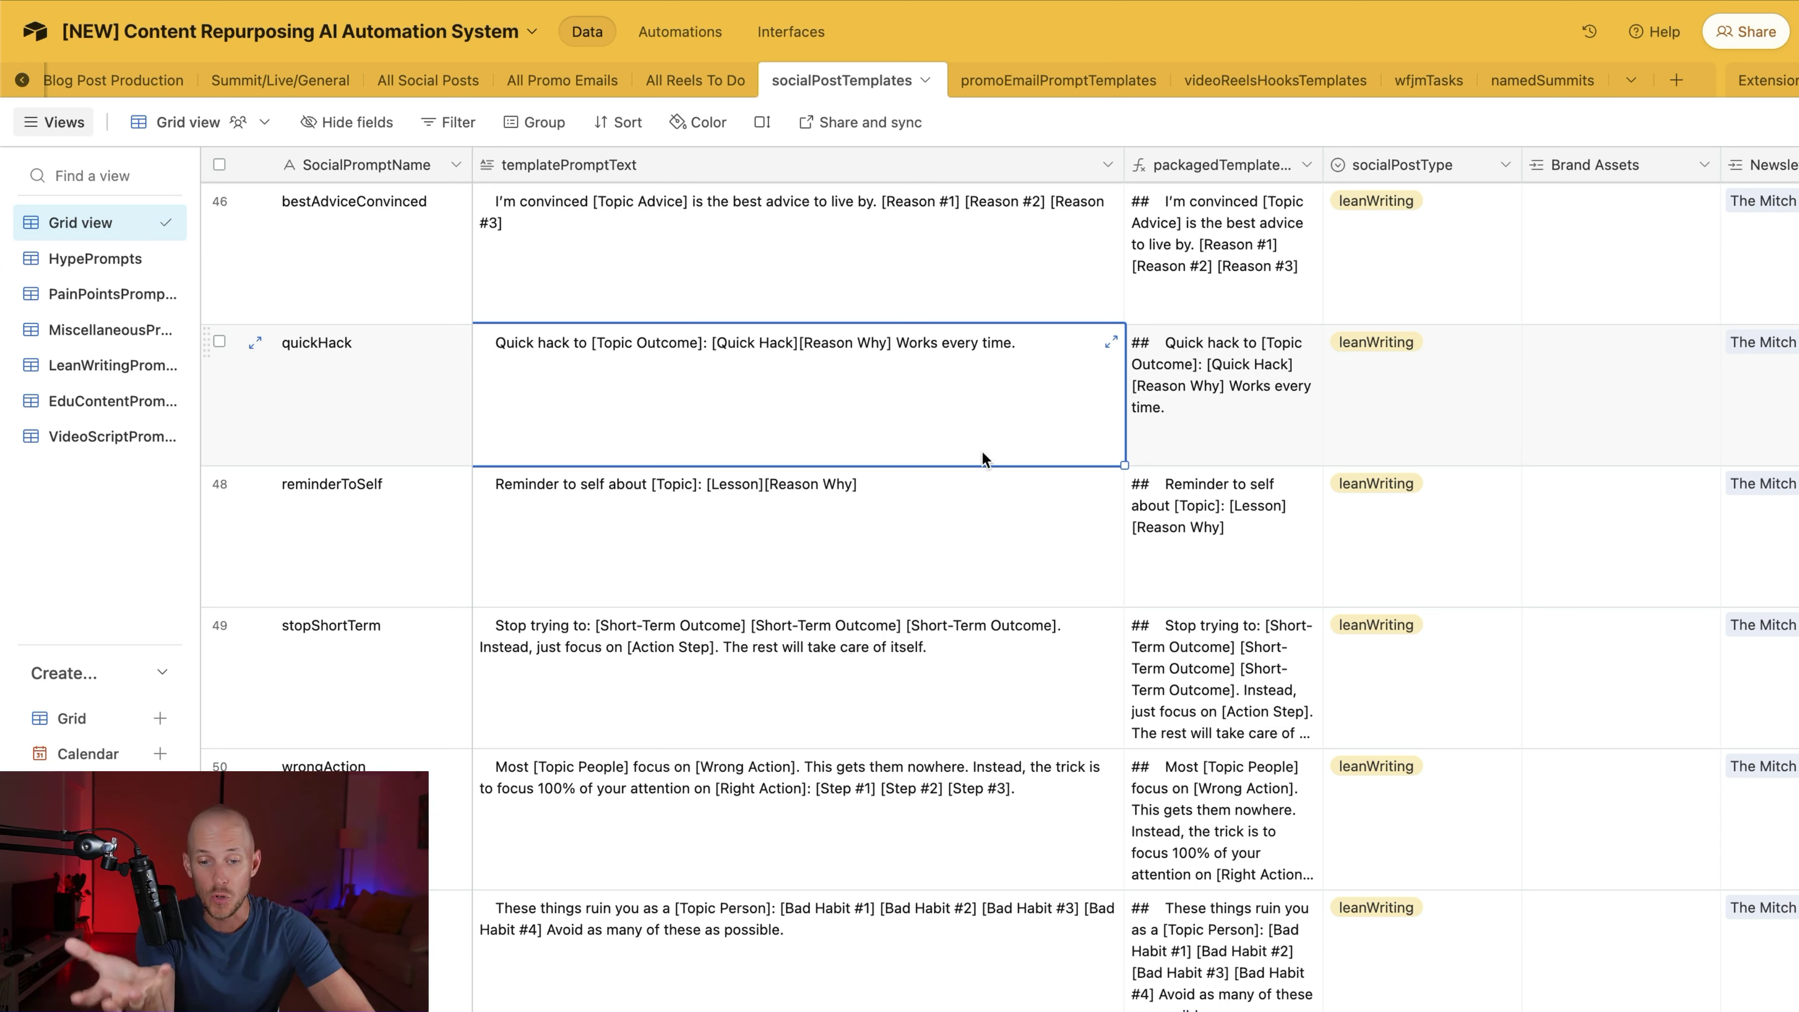
scroll(949, 391, "down", 1)
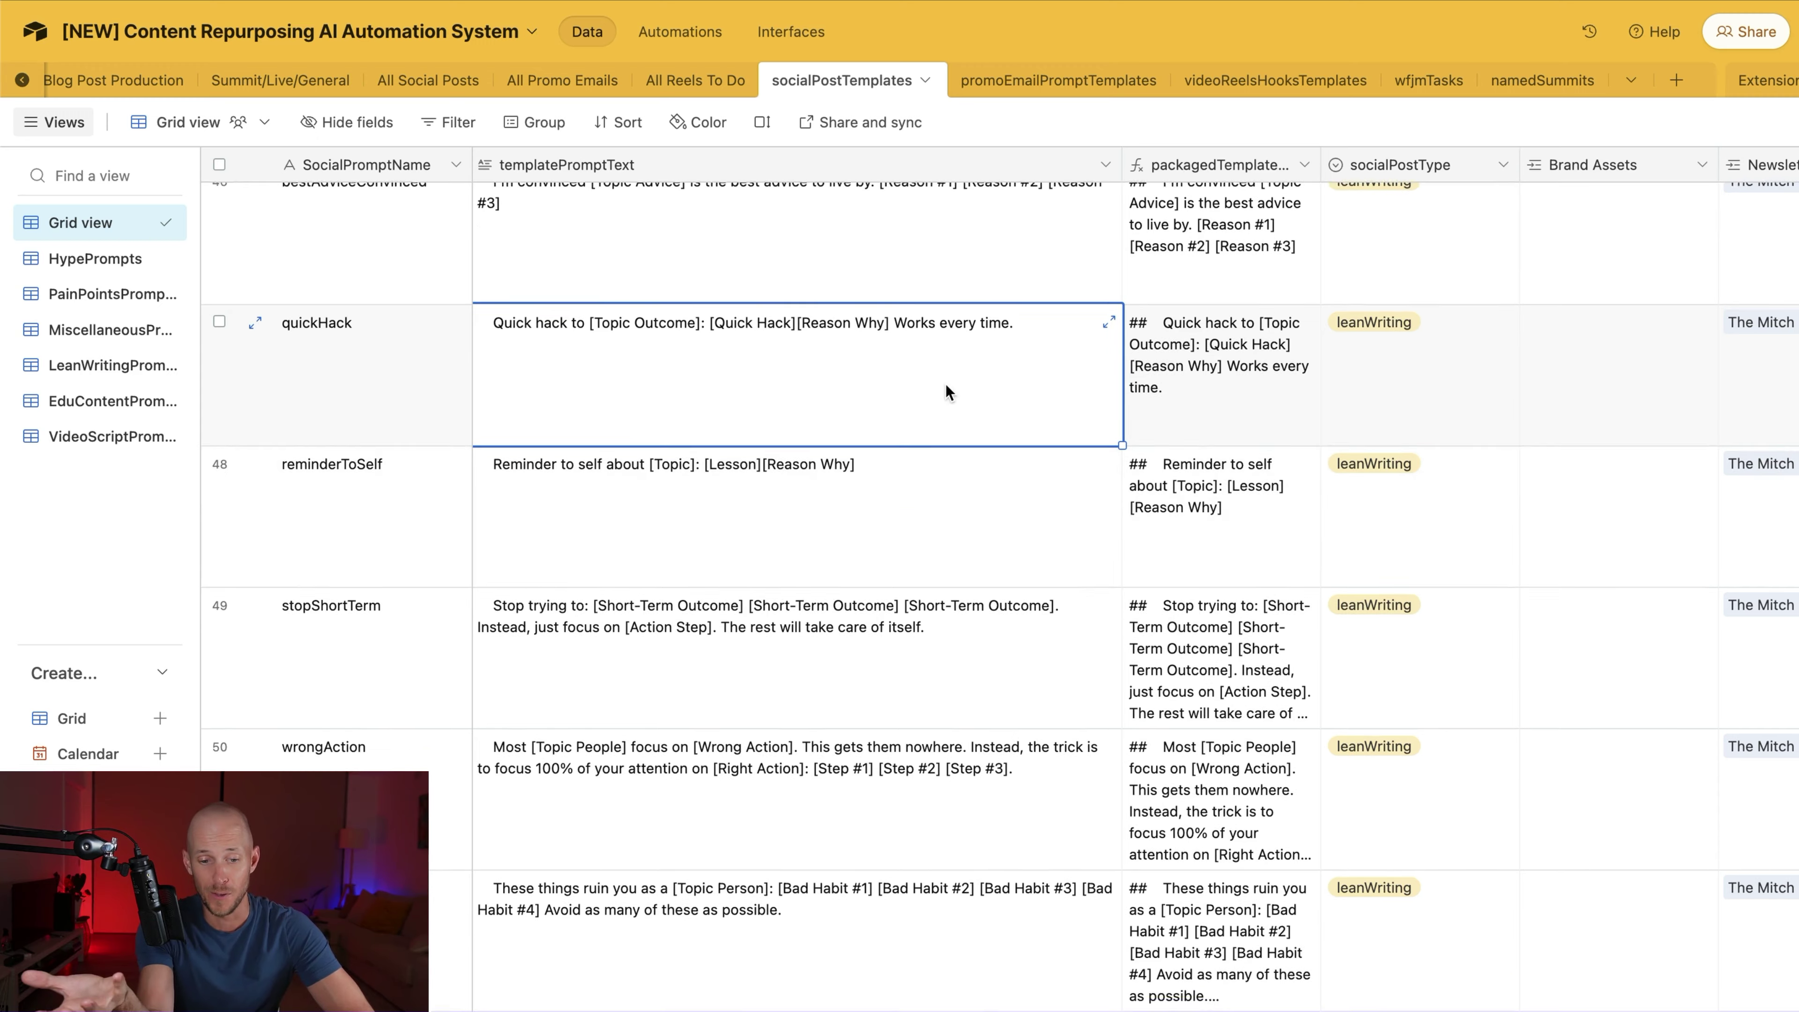
scroll(949, 306, "down", 3)
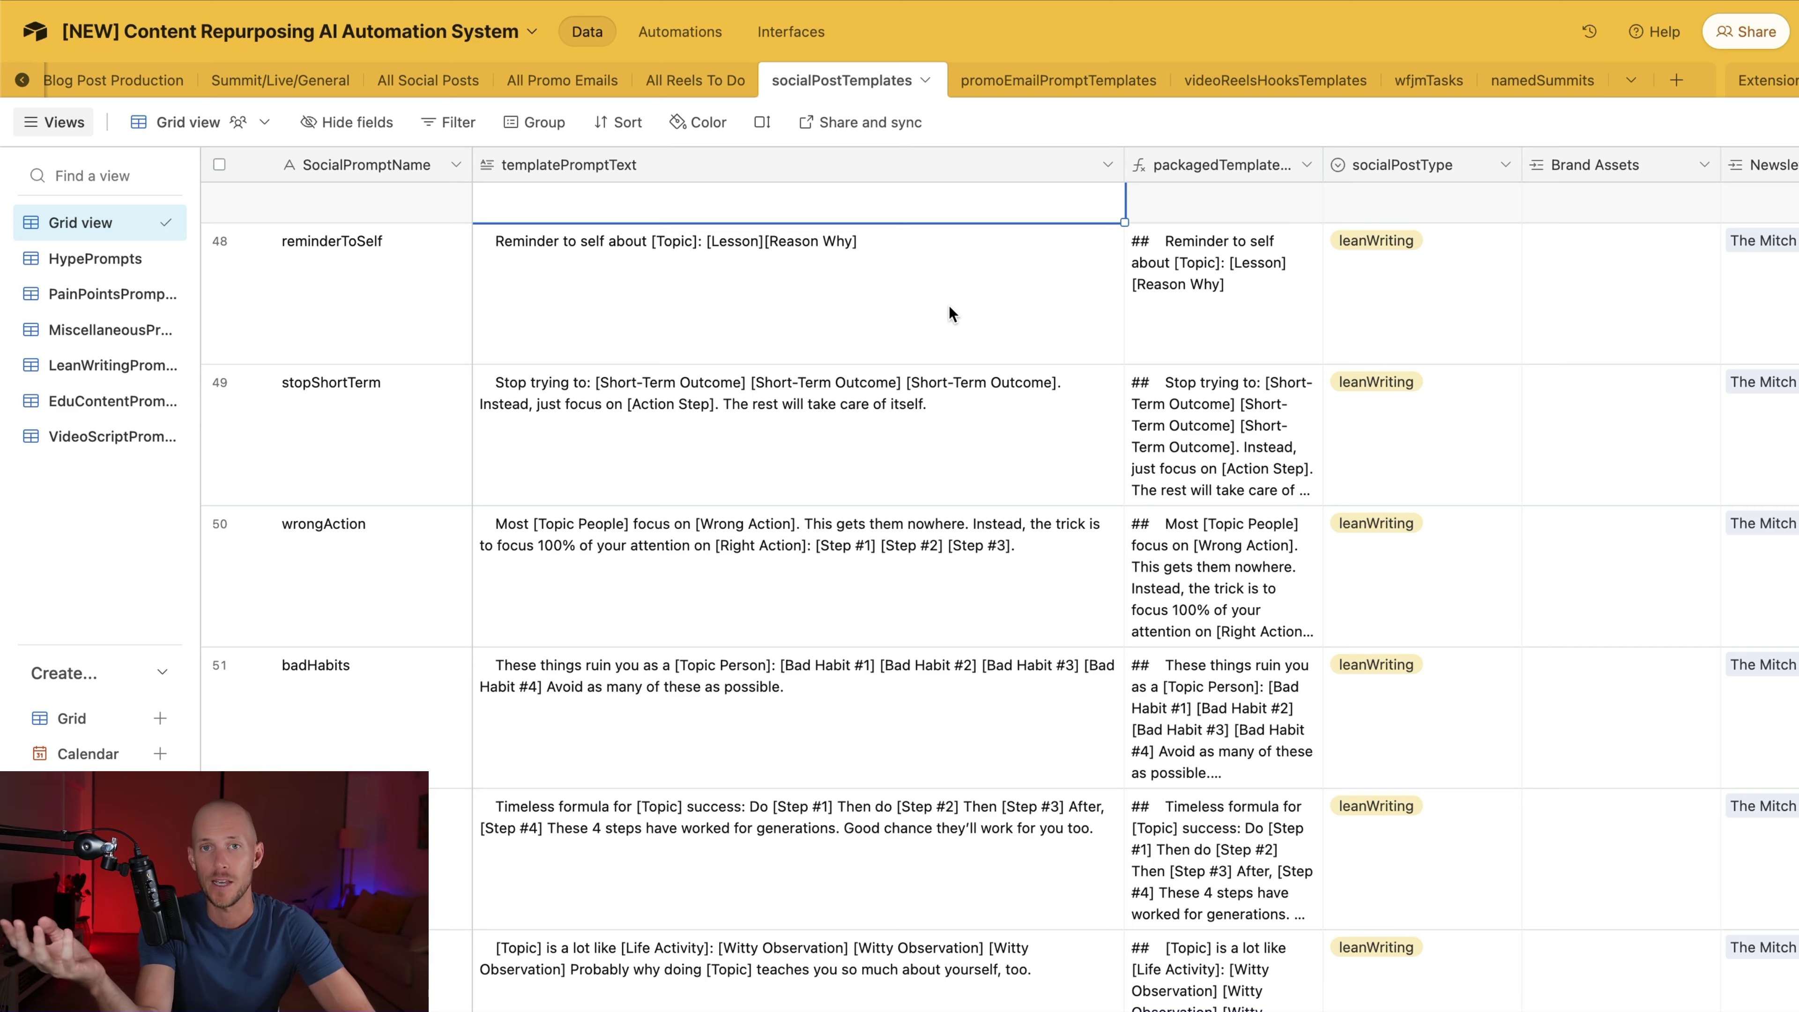
scroll(948, 312, "down", 1)
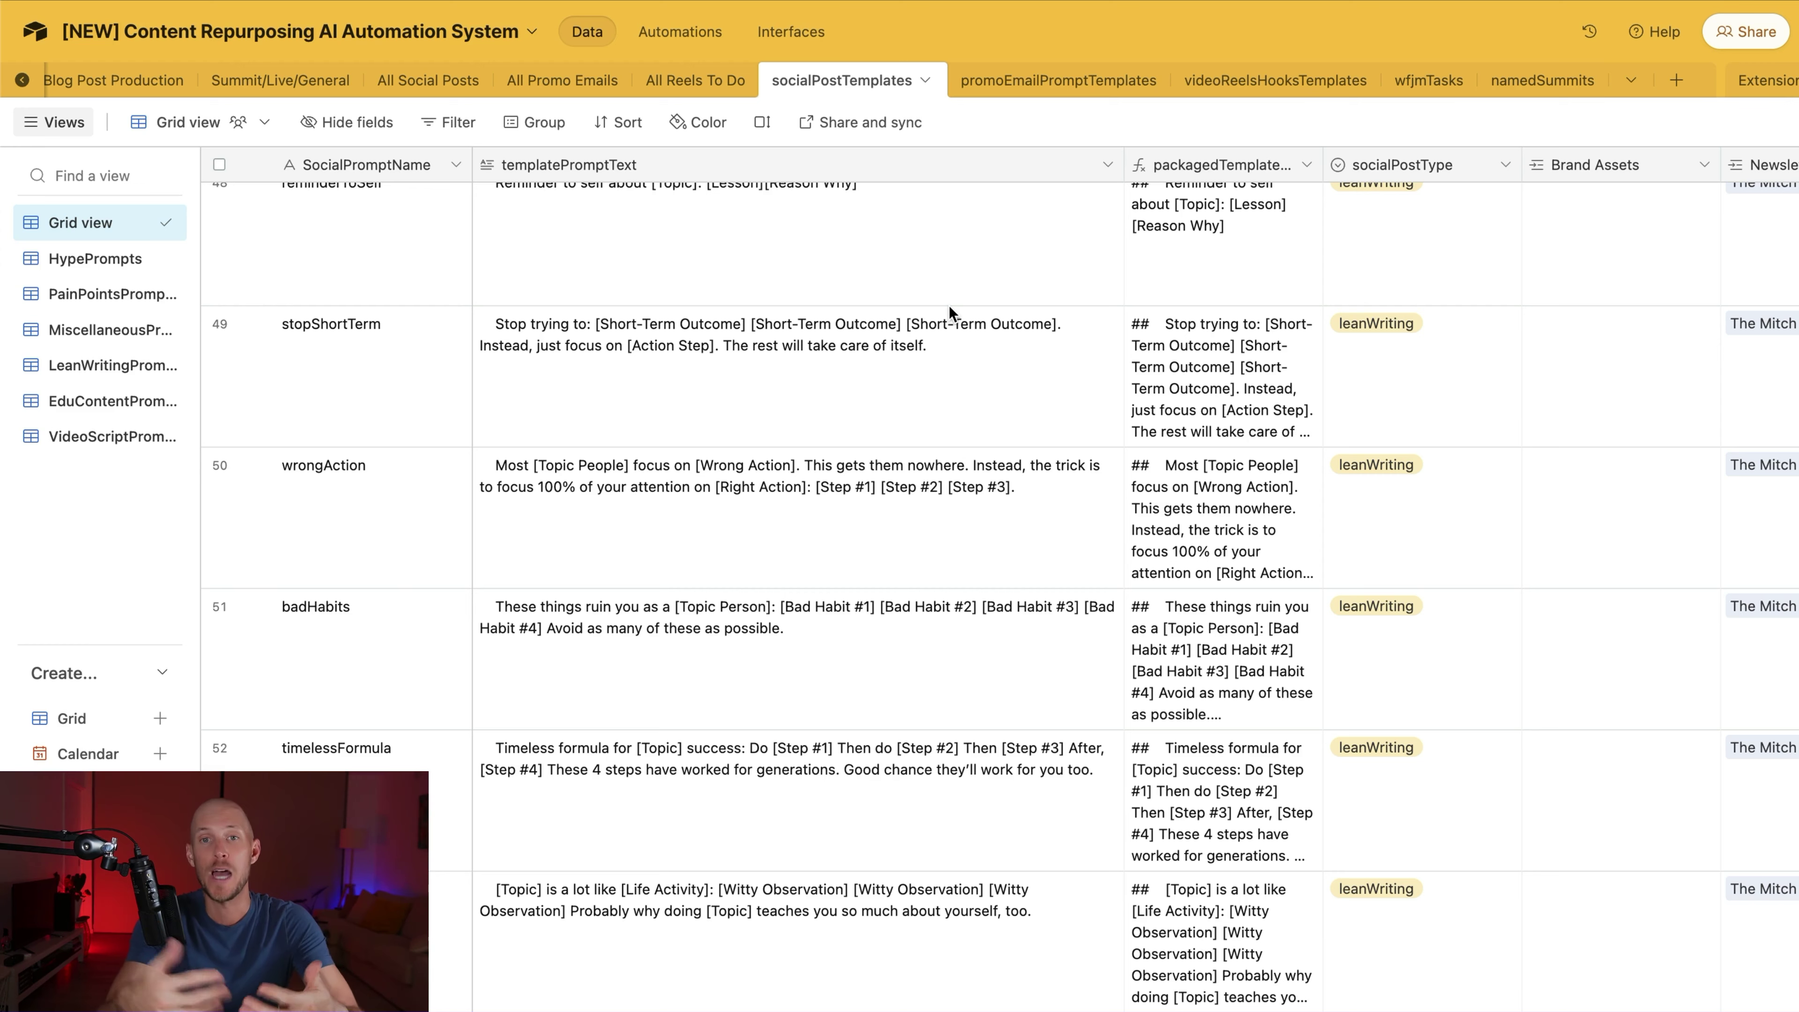
scroll(948, 313, "down", 6)
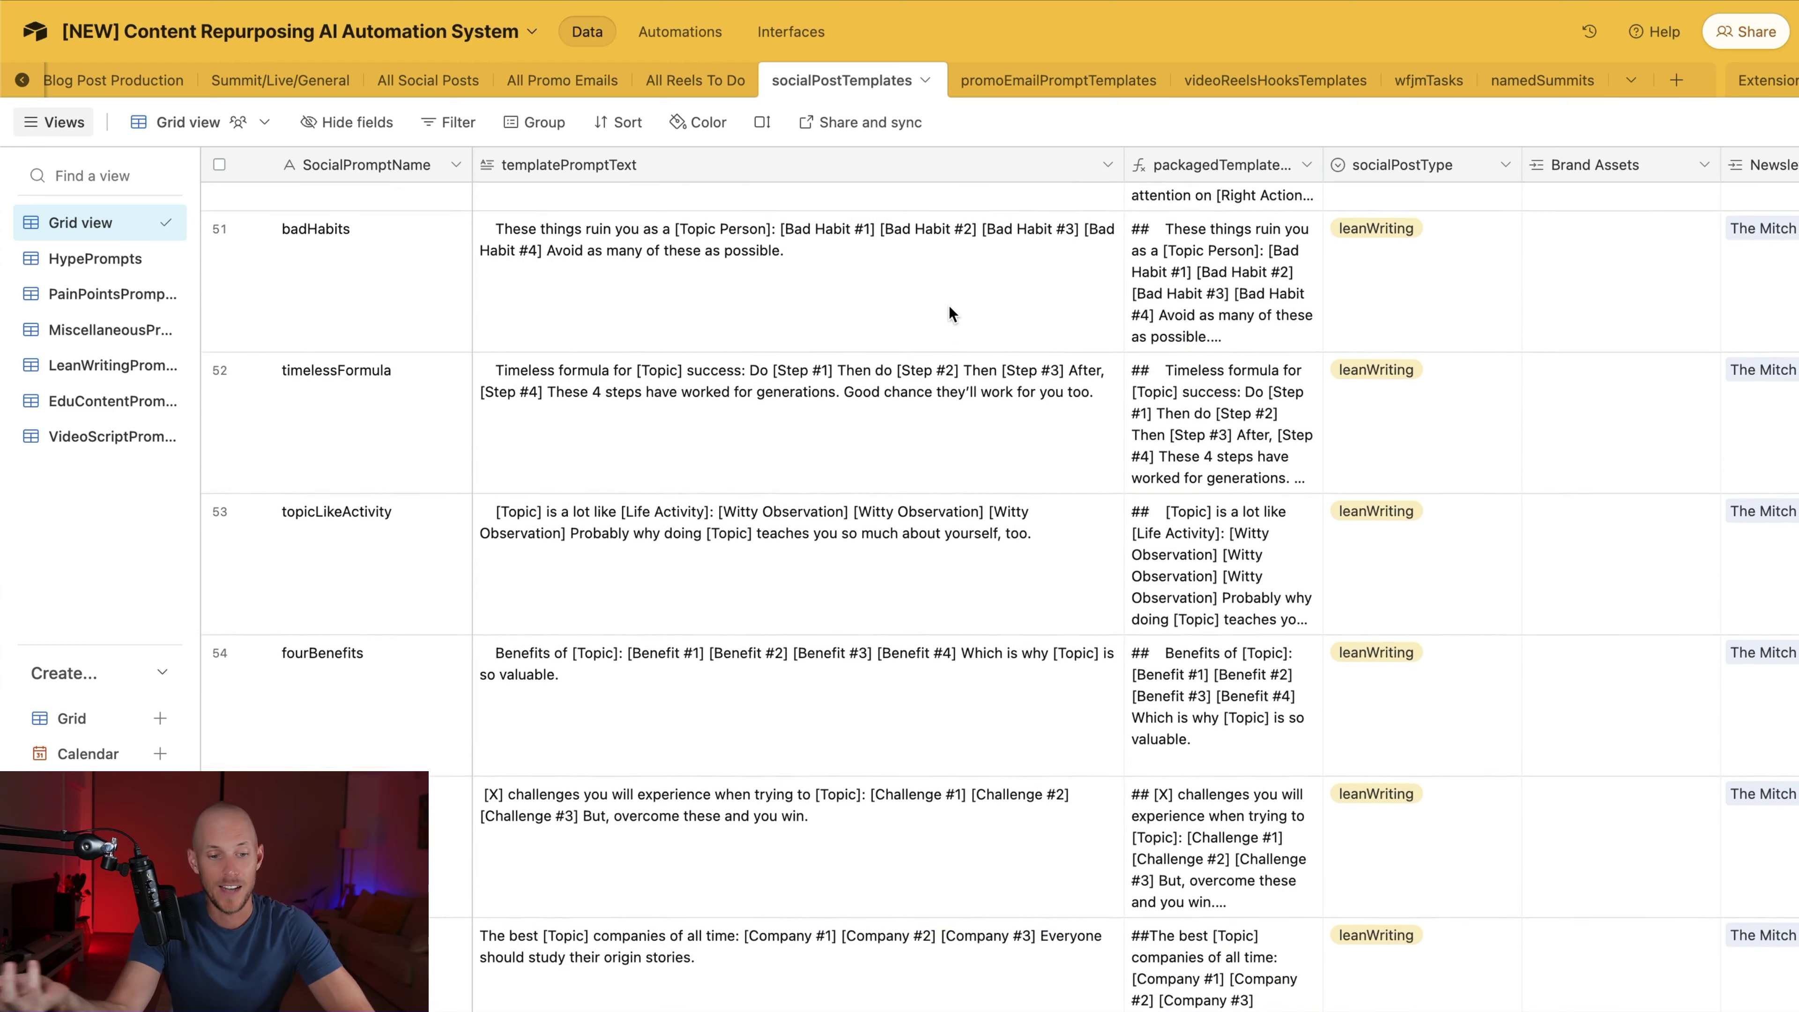
scroll(788, 433, "down", 2)
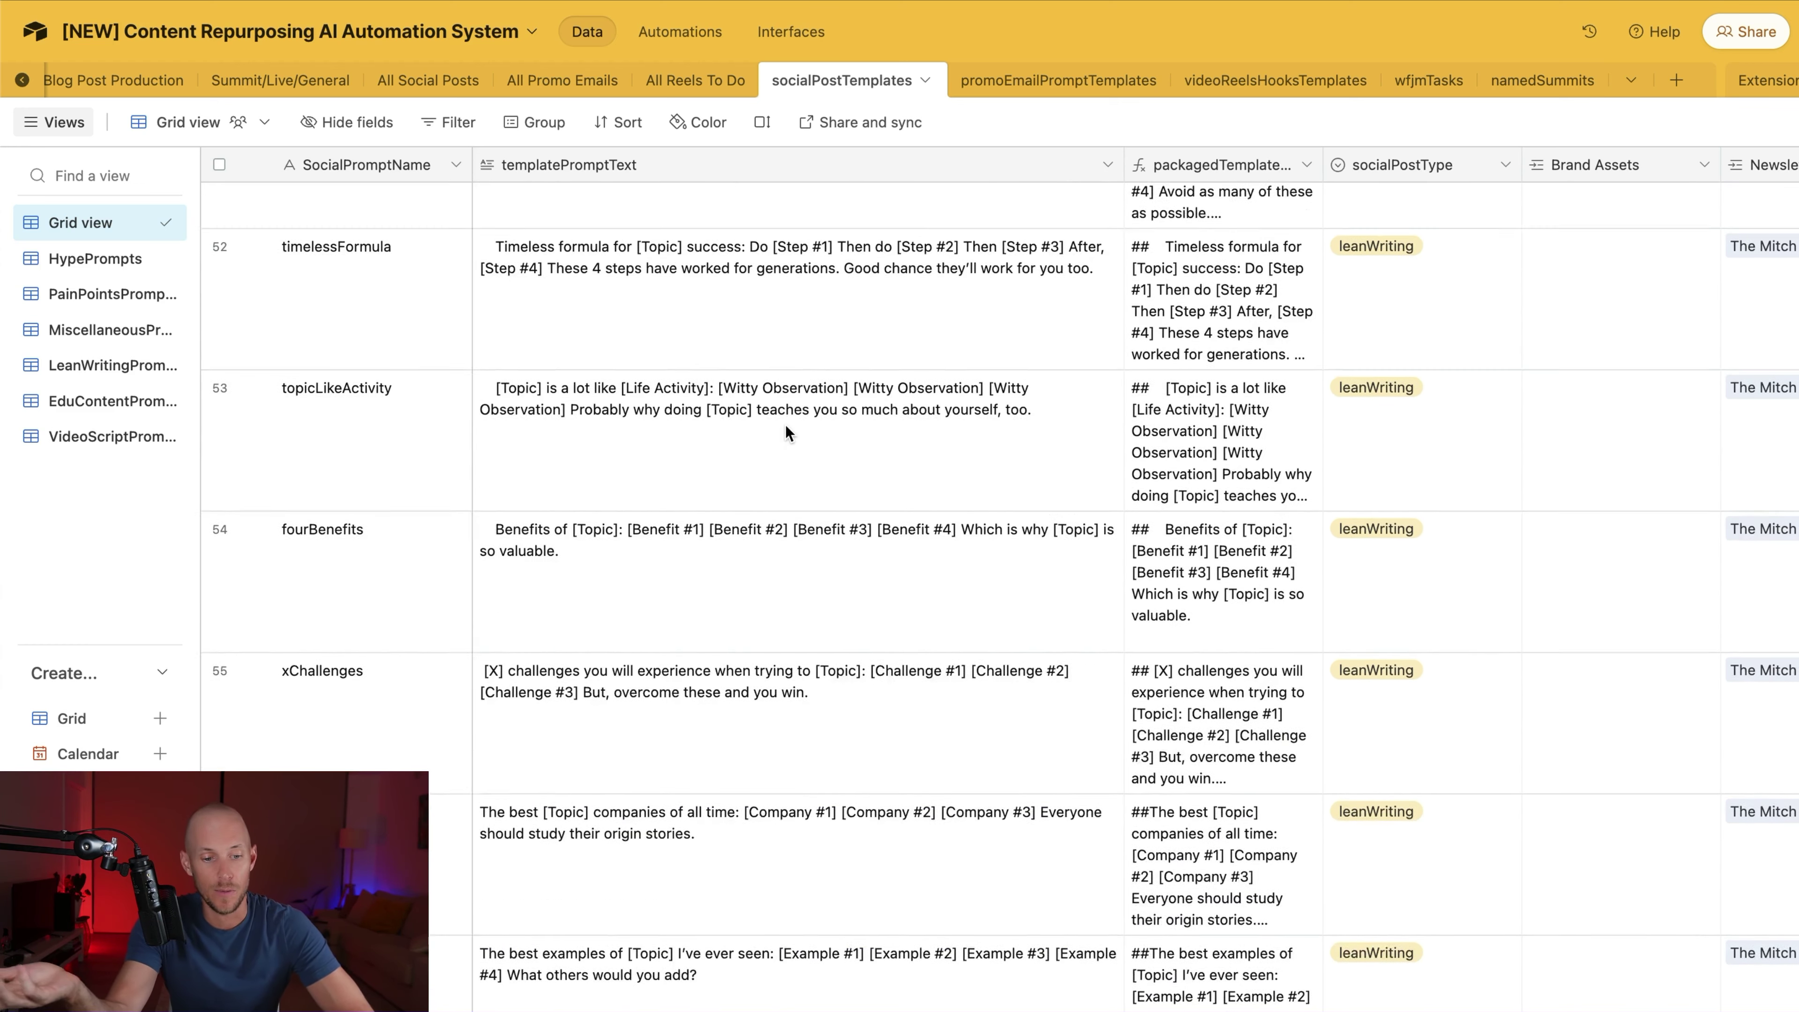
scroll(789, 432, "down", 3)
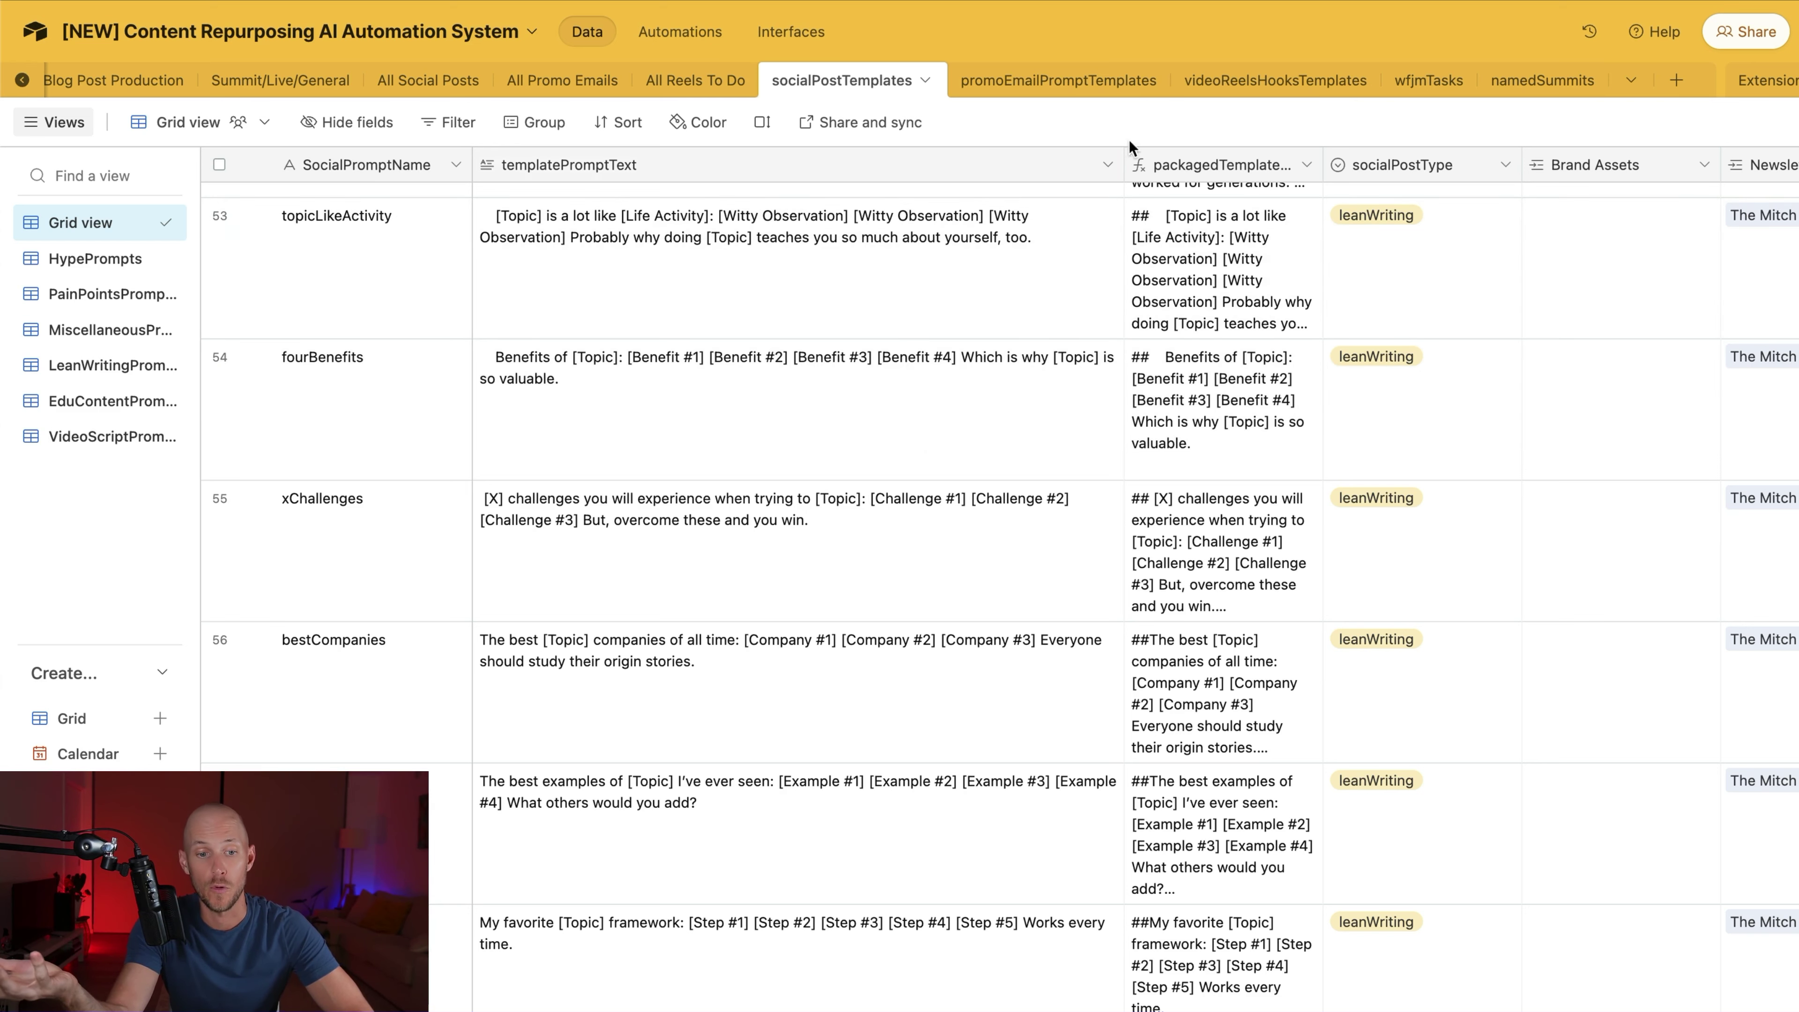
left_click(397, 86)
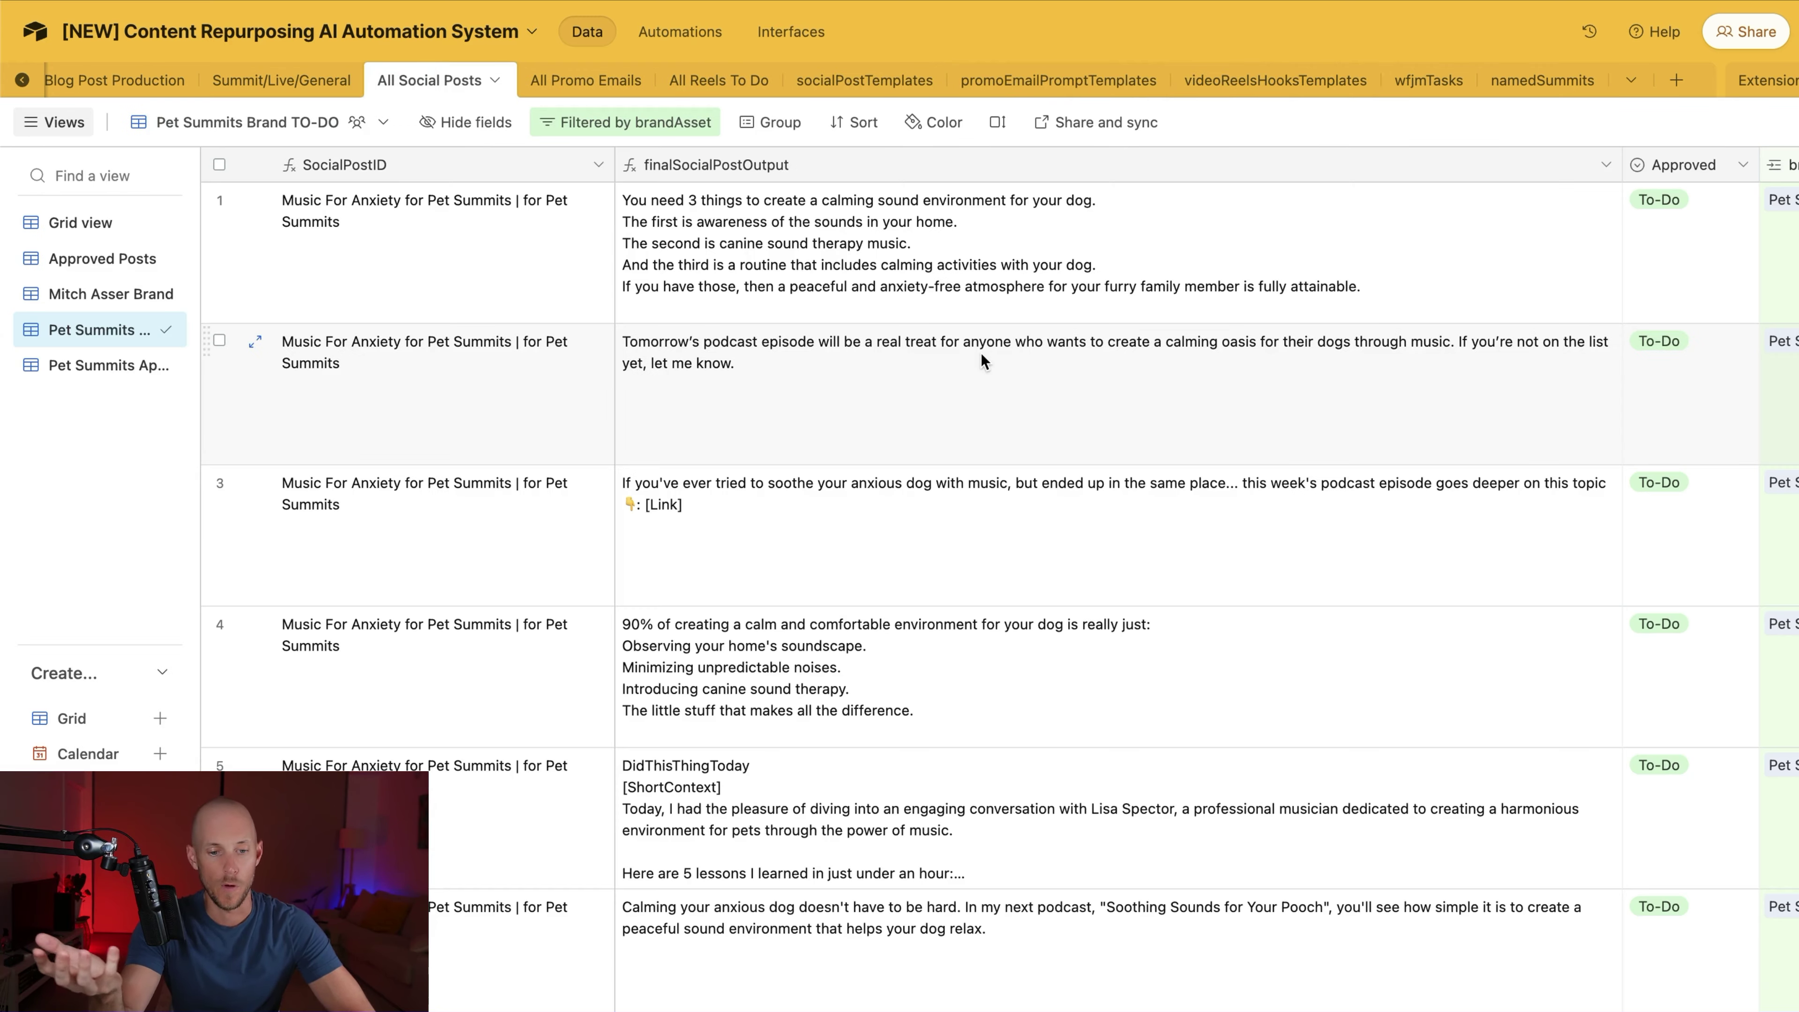
scroll(663, 456, "down", 3)
scroll(729, 430, "down", 2)
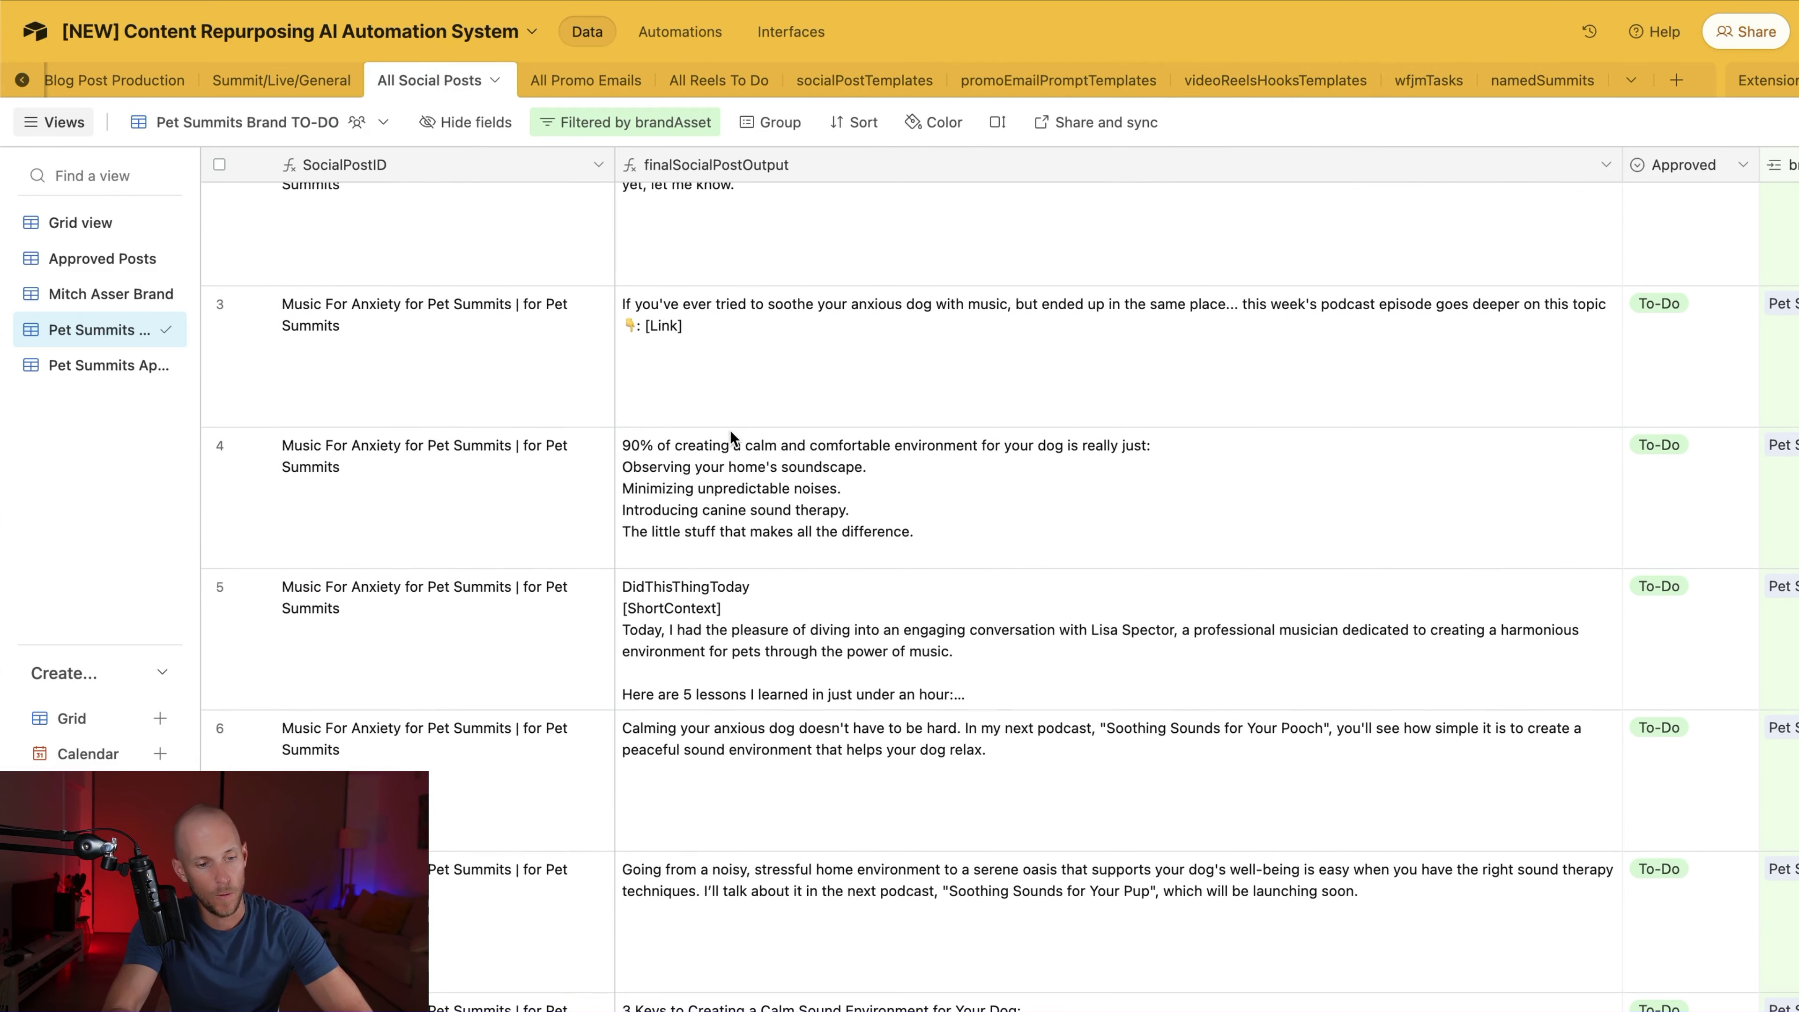
scroll(729, 430, "down", 6)
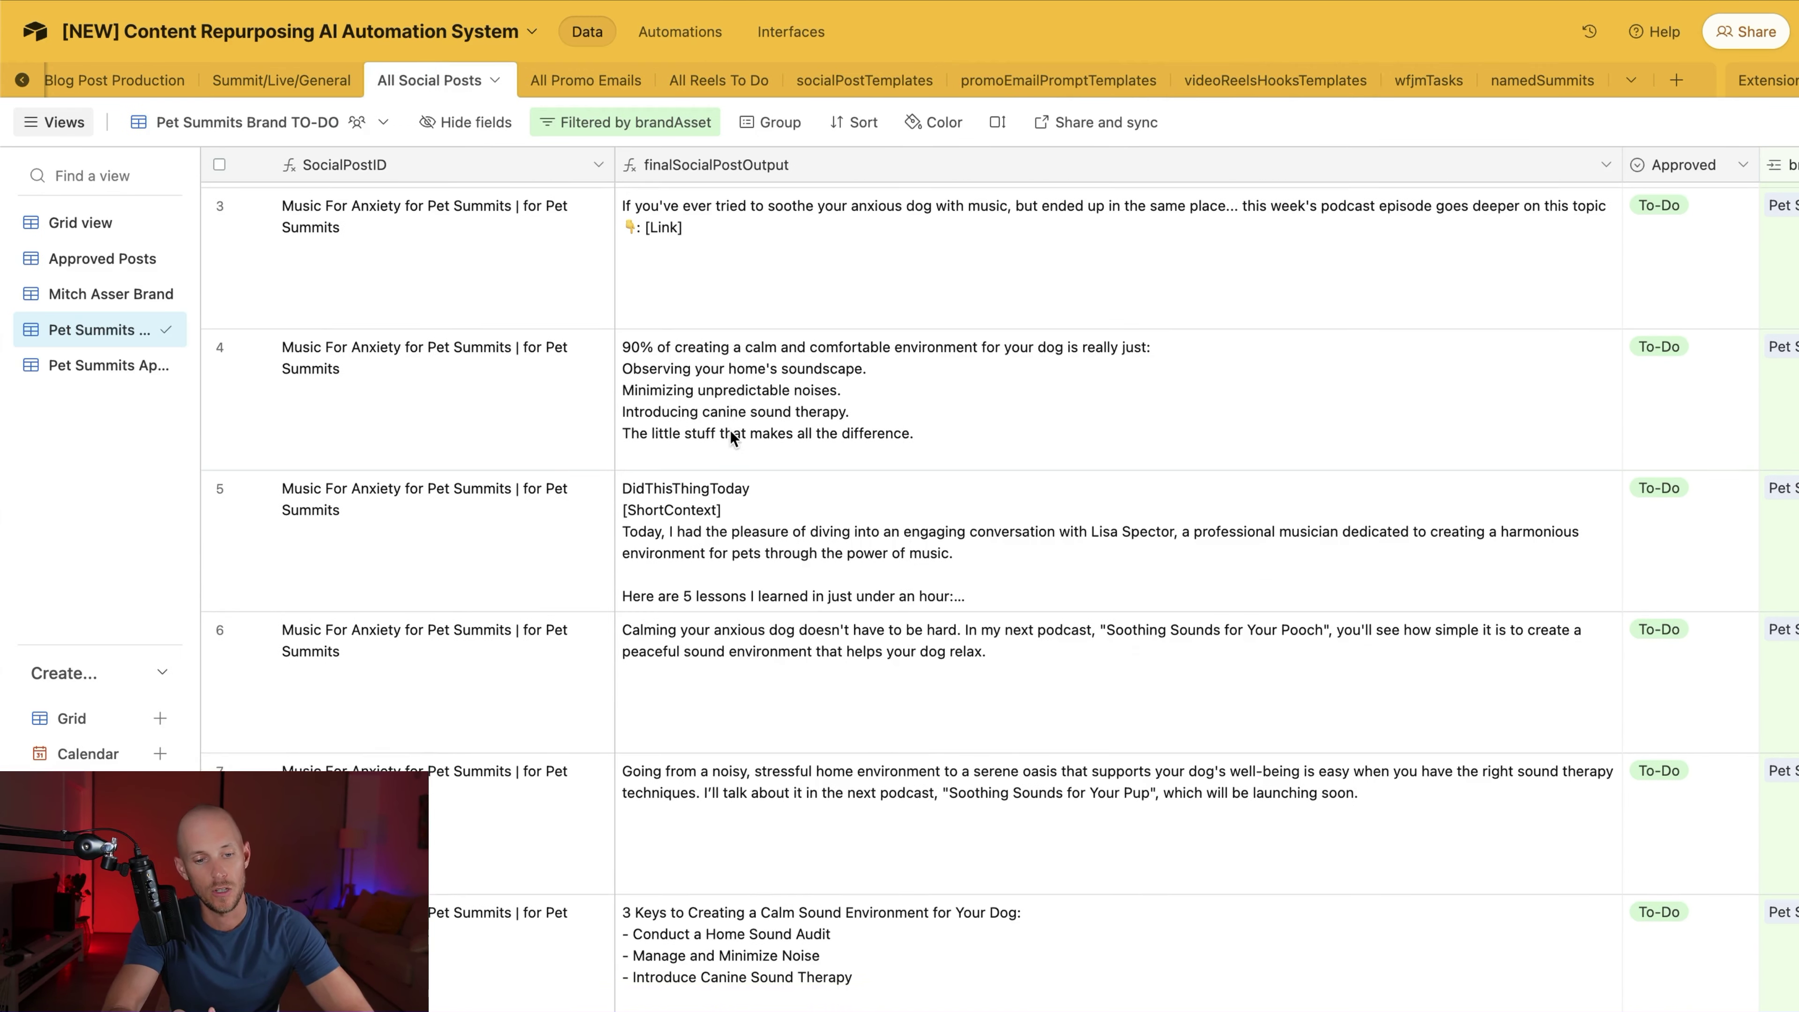
scroll(729, 430, "down", 10)
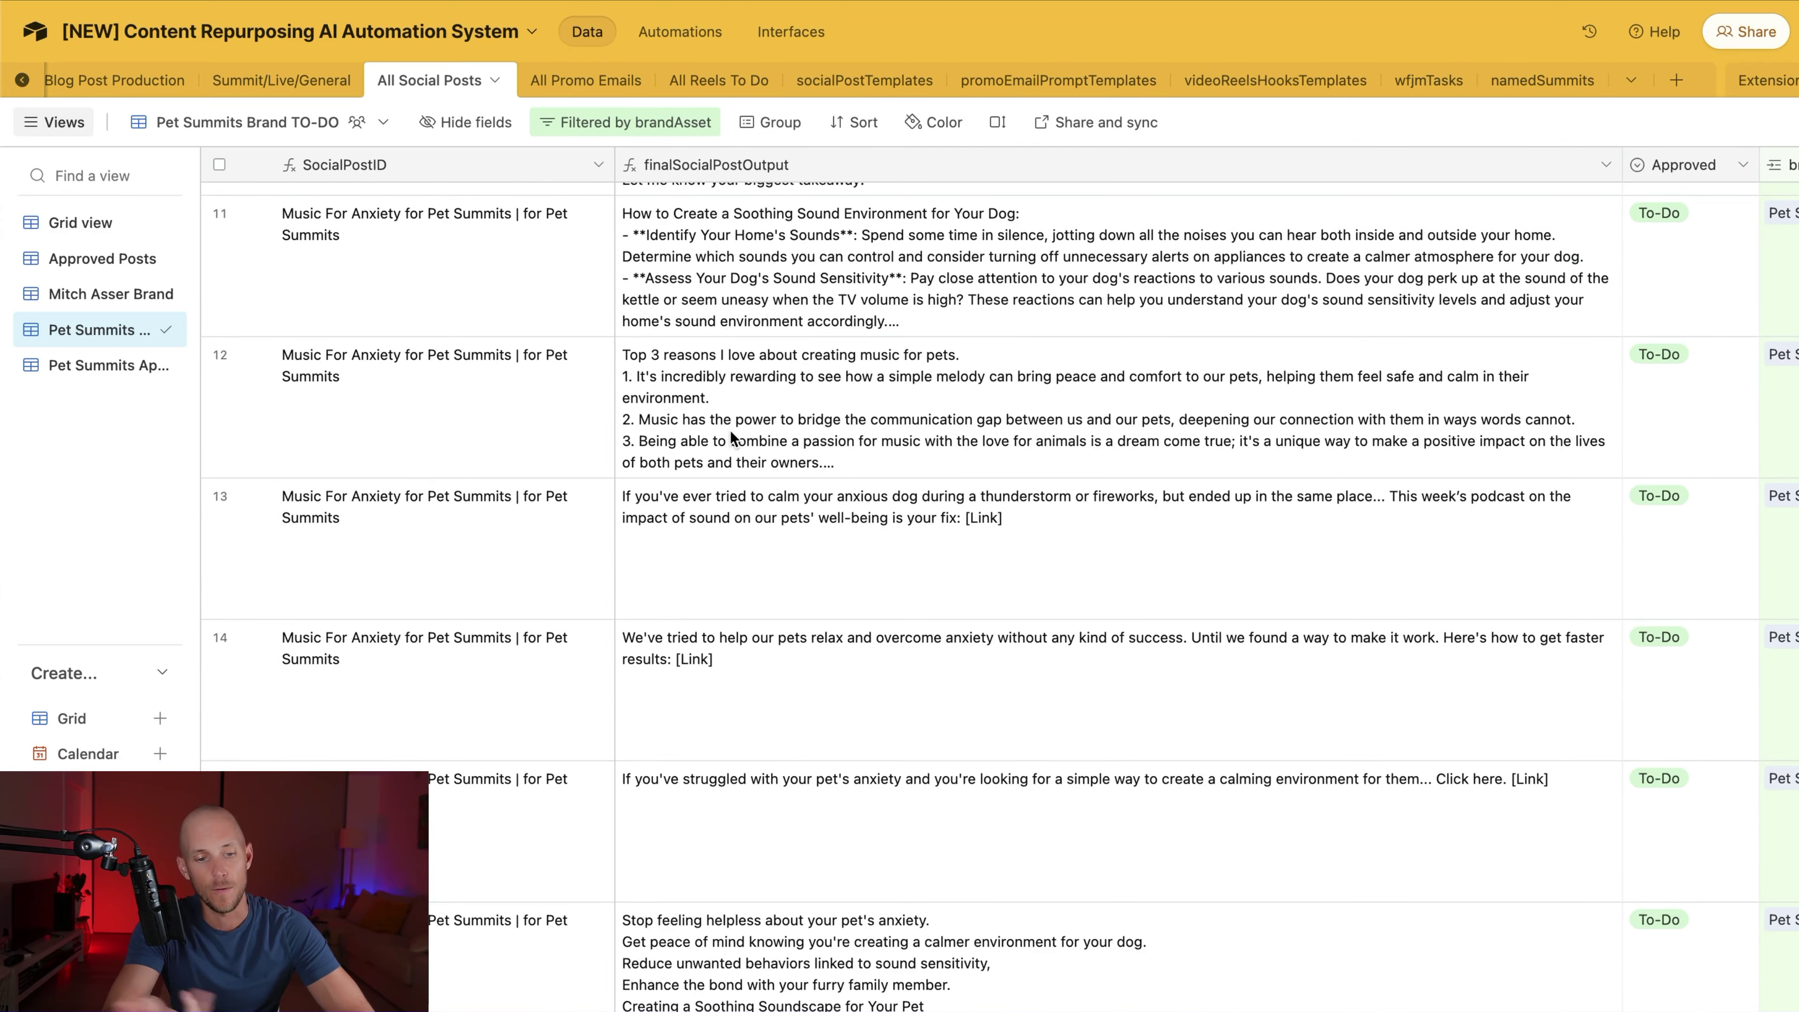
scroll(730, 430, "down", 8)
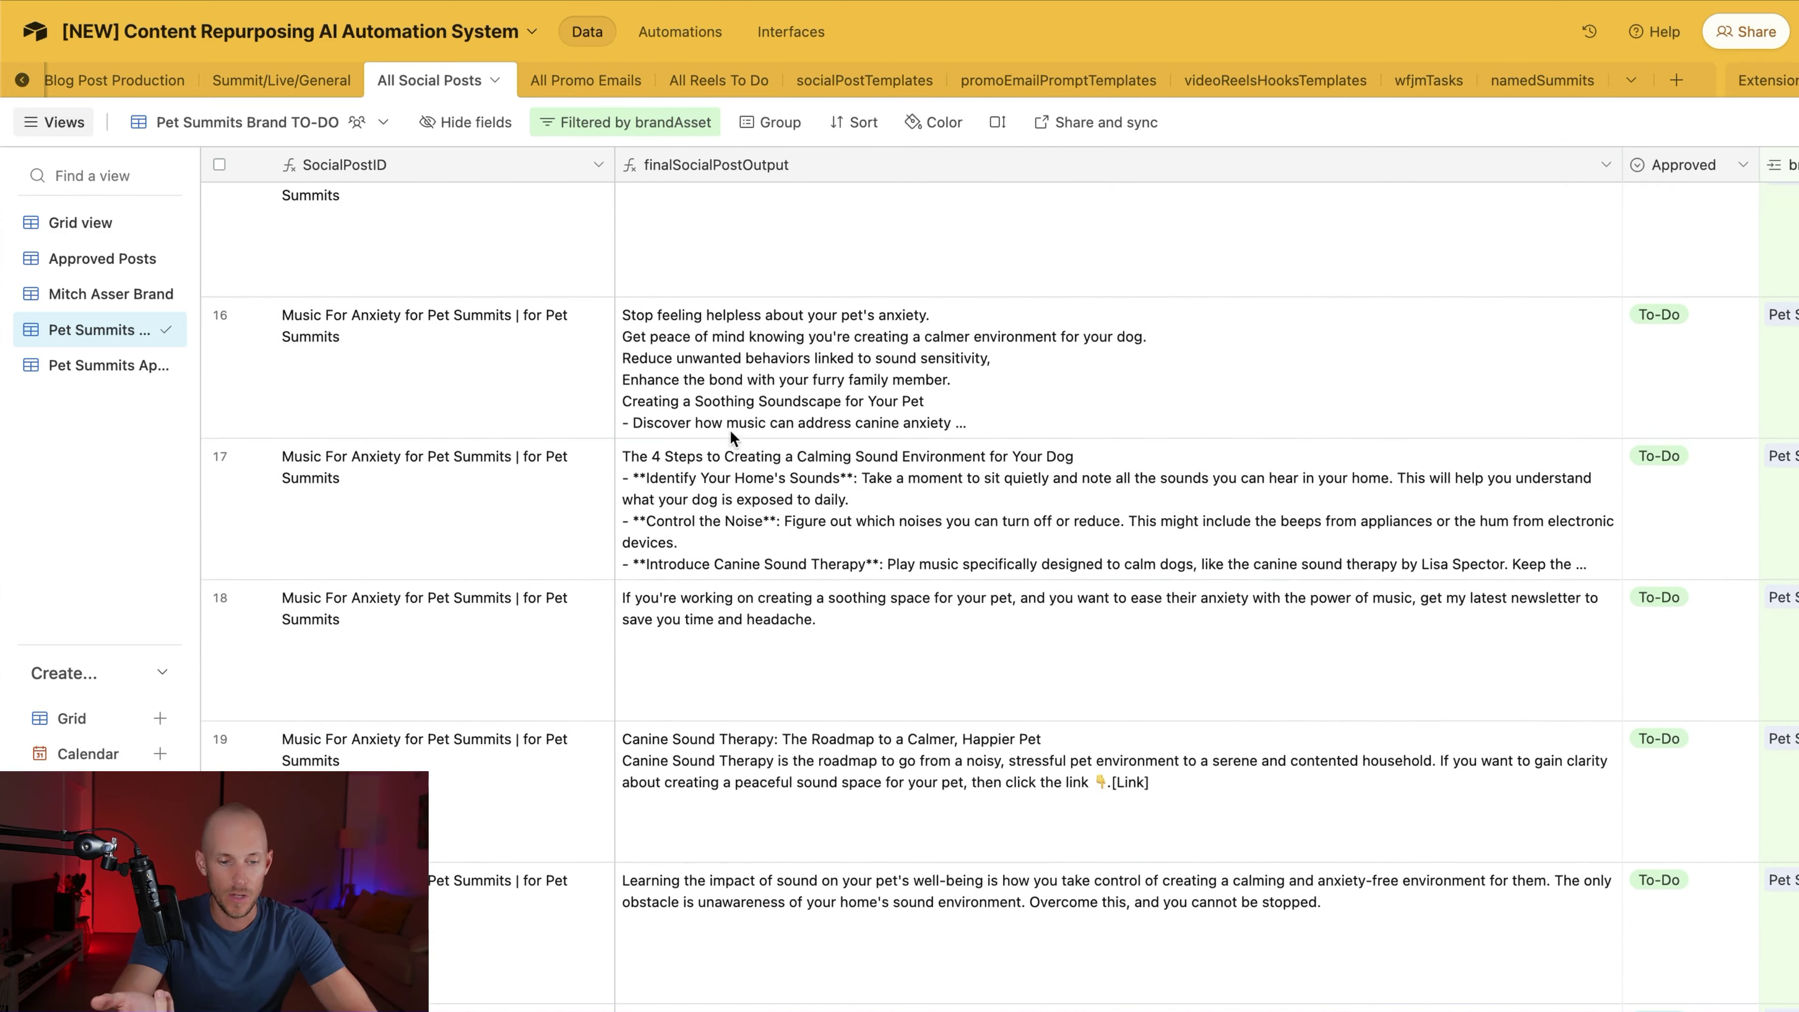
scroll(729, 430, "down", 20)
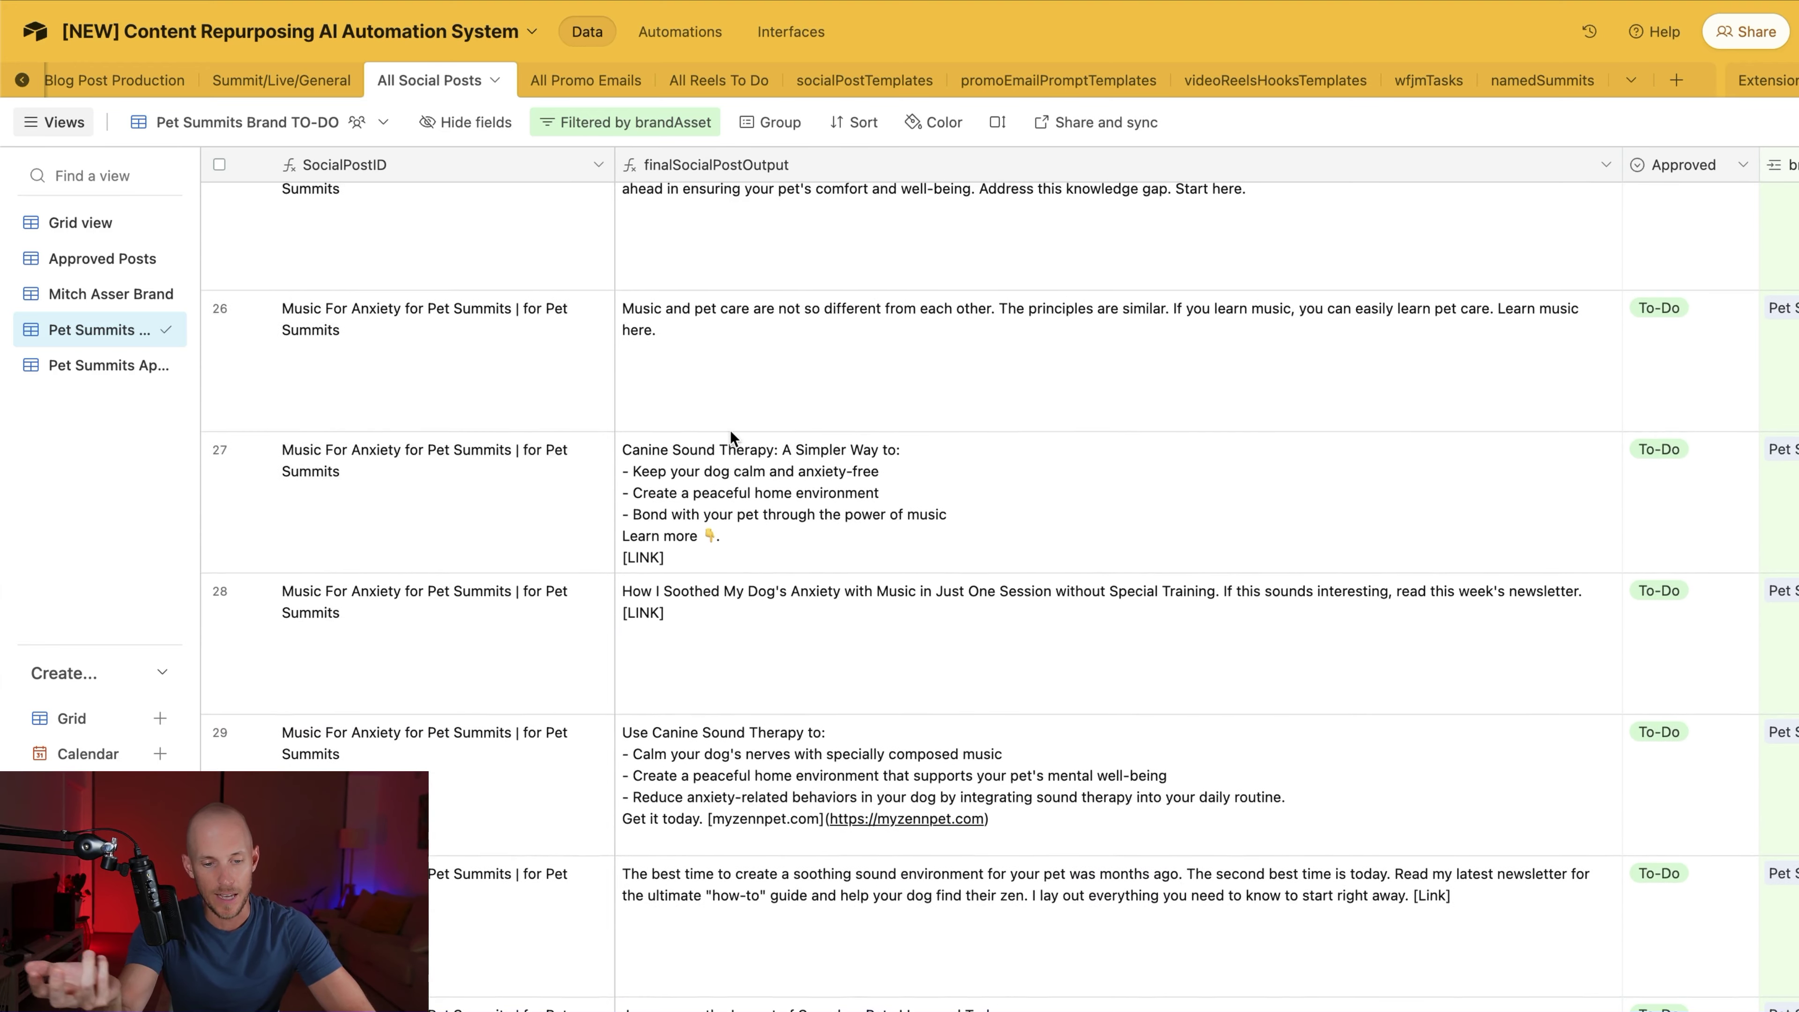
scroll(729, 430, "down", 2)
right_click(755, 427)
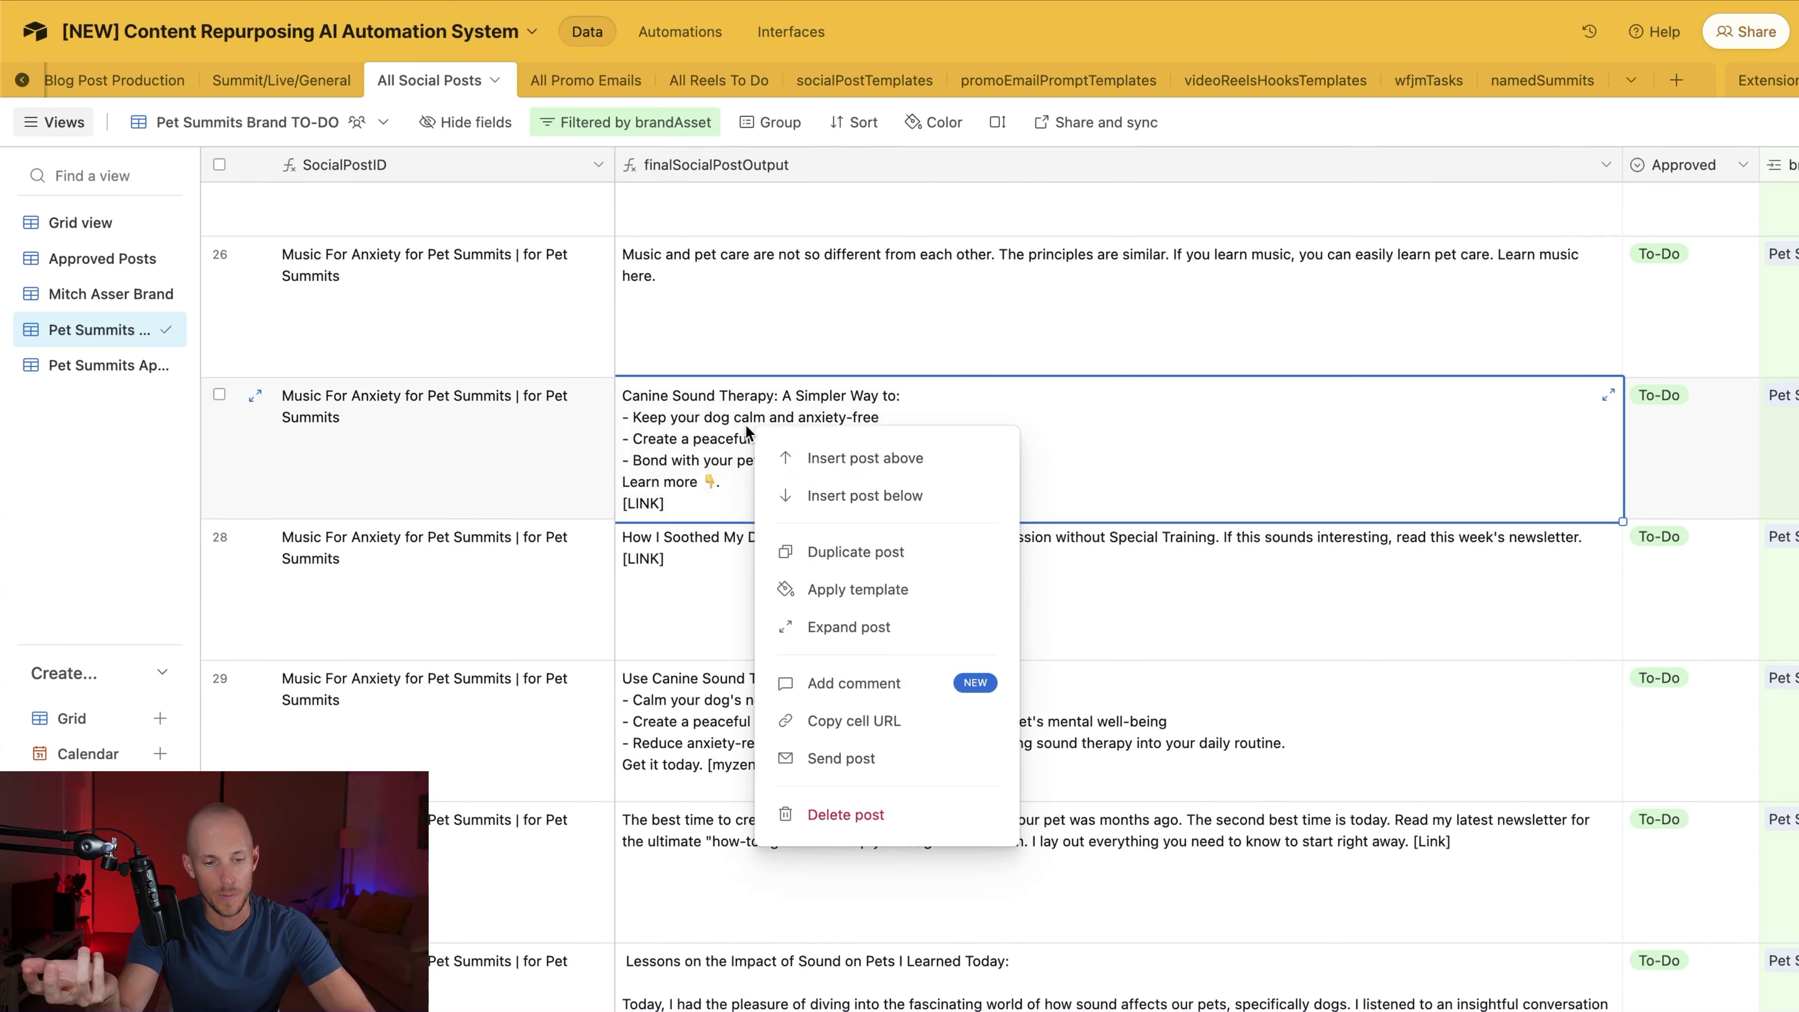
left_click(867, 629)
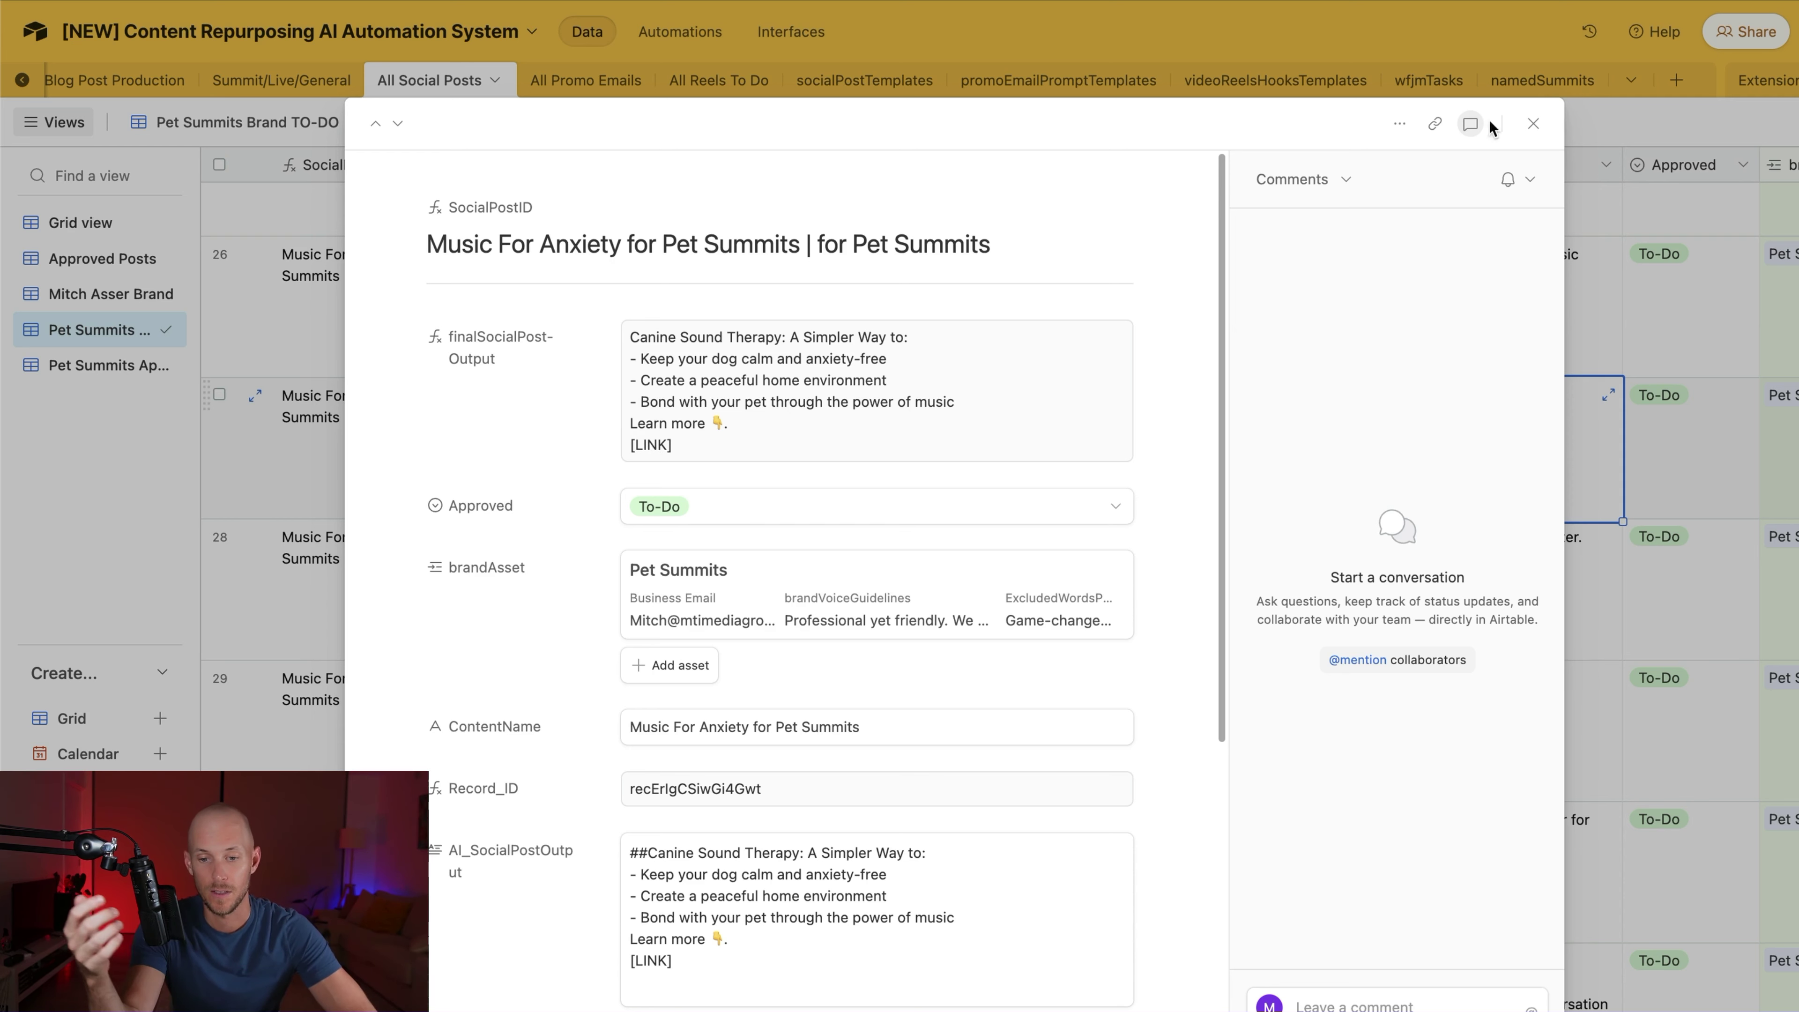
left_click(1533, 123)
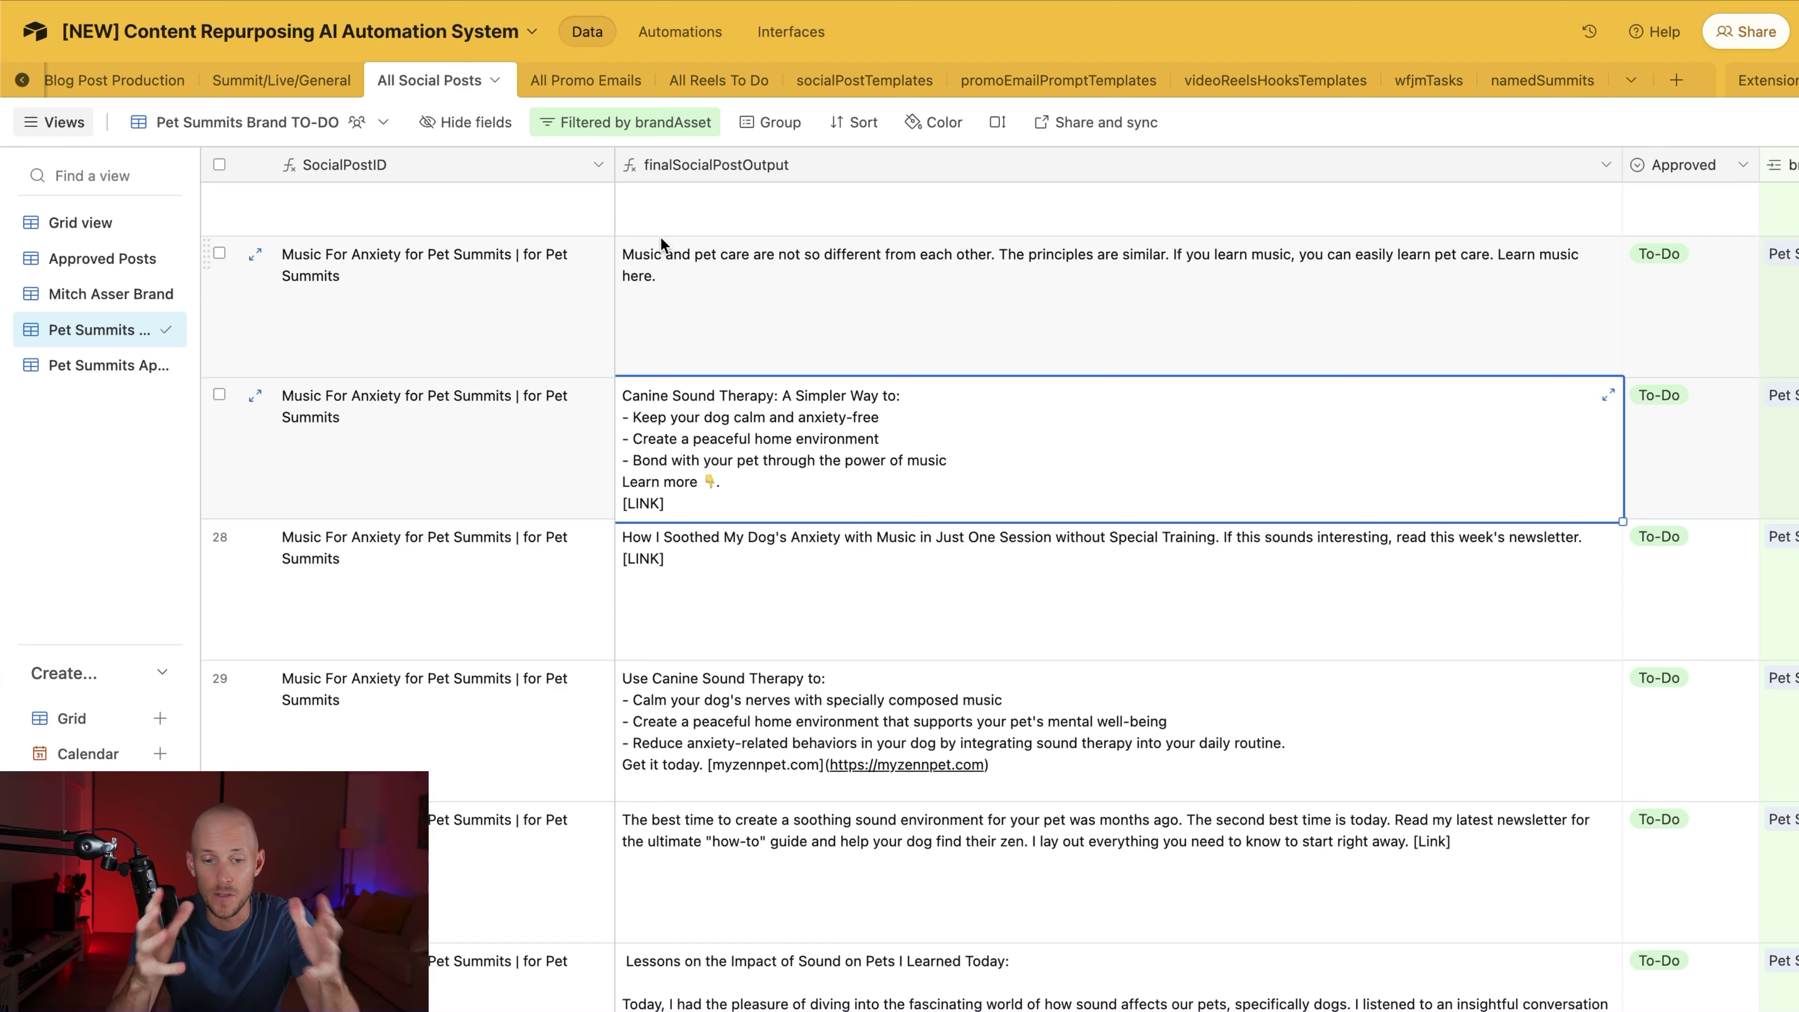